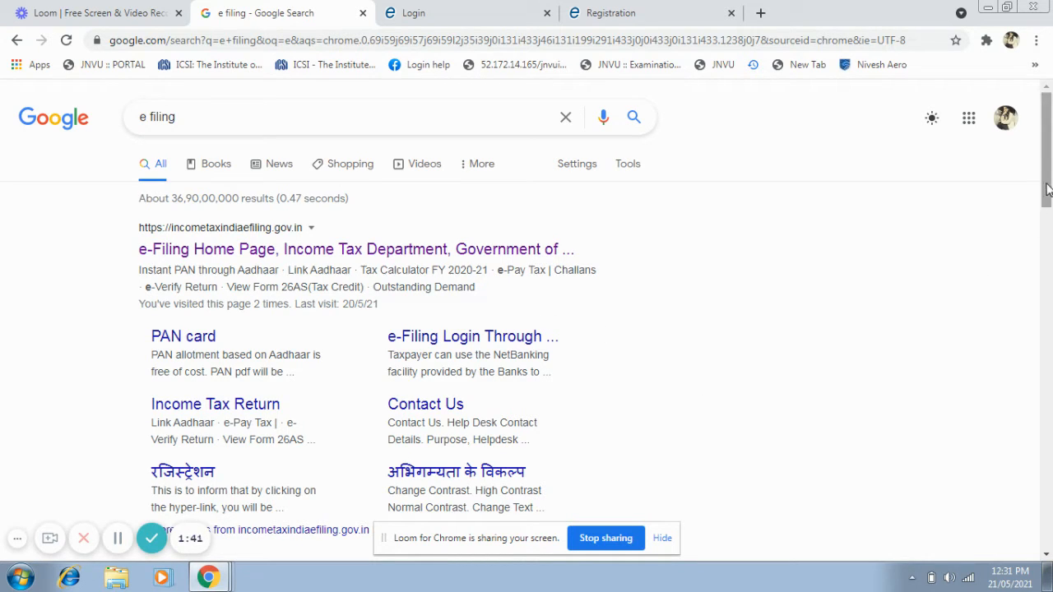
Open the Income Tax Department's e-Filing home page from the search results and dismiss its announcement popup.
{"action": "left_click_drag", "start_coordinate": [1041, 201], "coordinate": [1047, 163]}
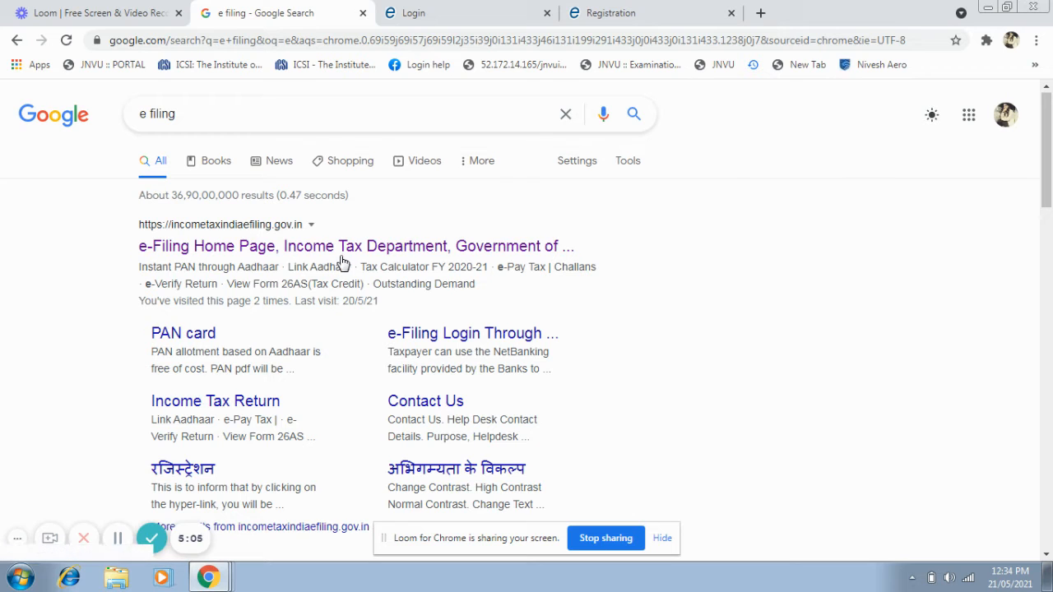
{"action": "left_click", "coordinate": [431, 10]}
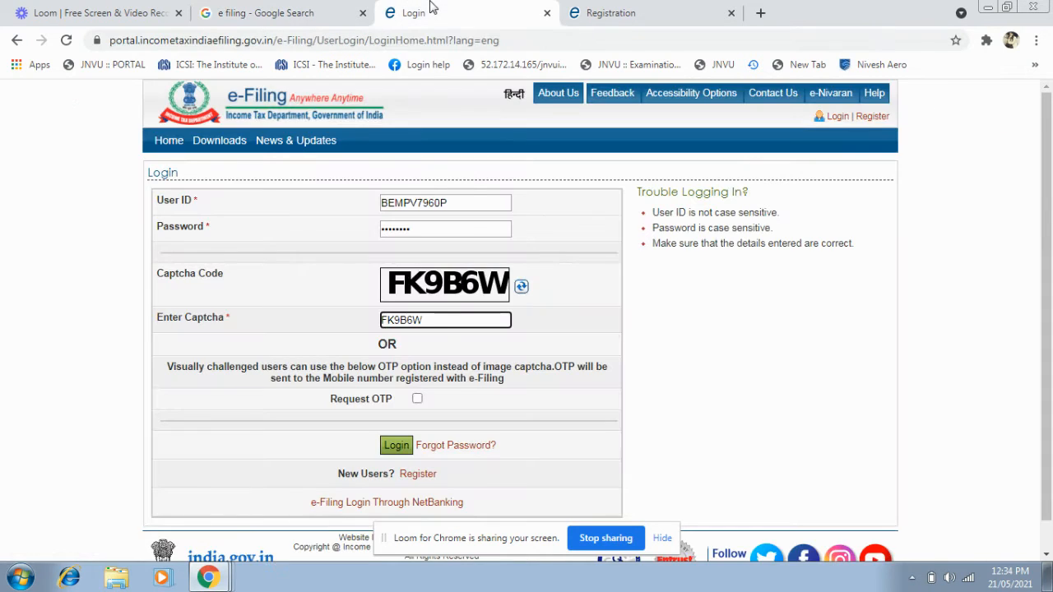
{"action": "left_click", "coordinate": [291, 10]}
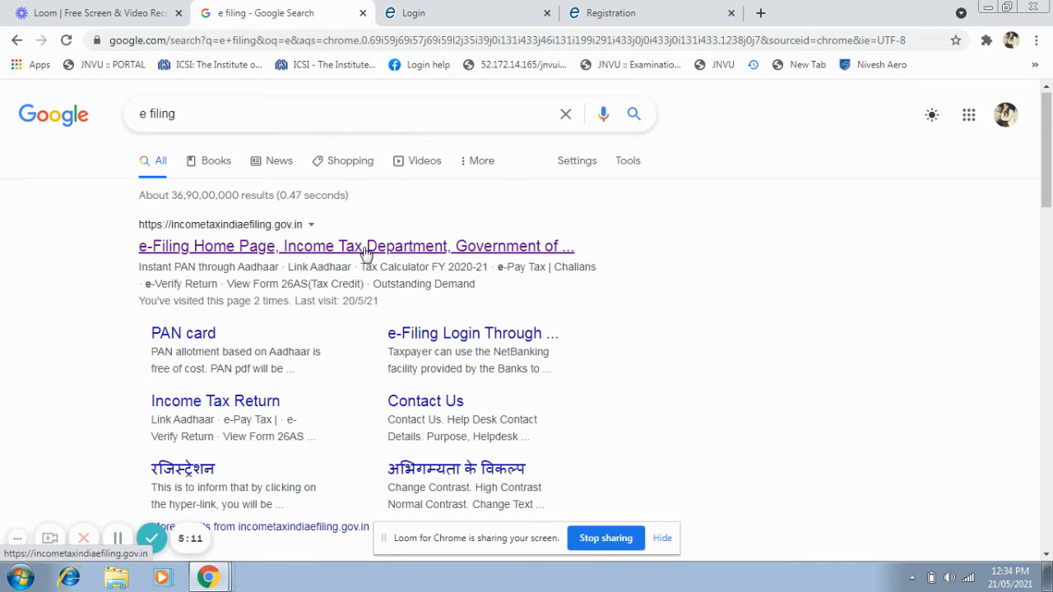
{"action": "left_click", "coordinate": [365, 252]}
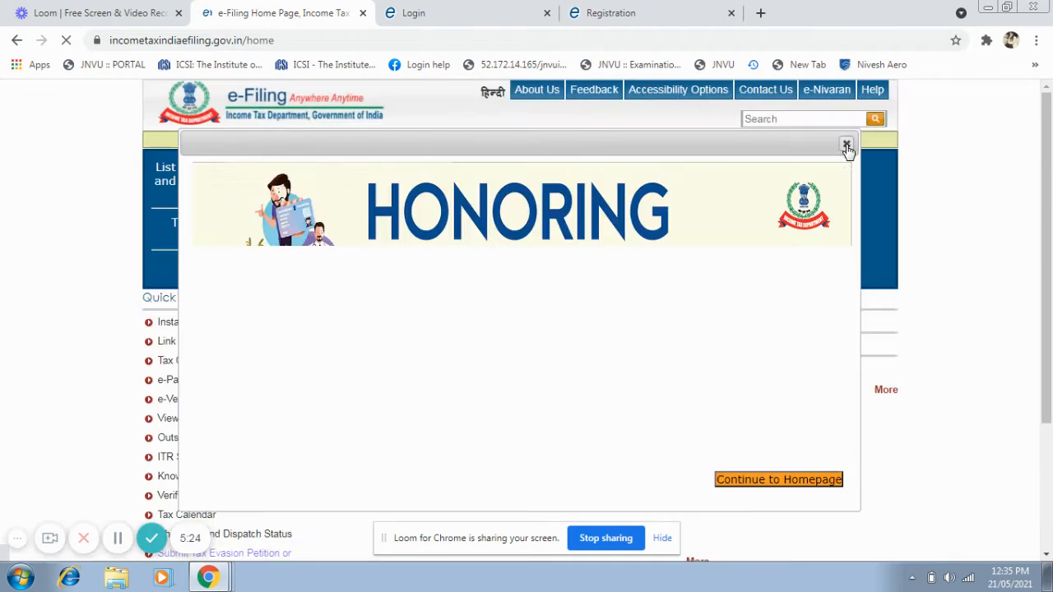
{"action": "left_click", "coordinate": [847, 146]}
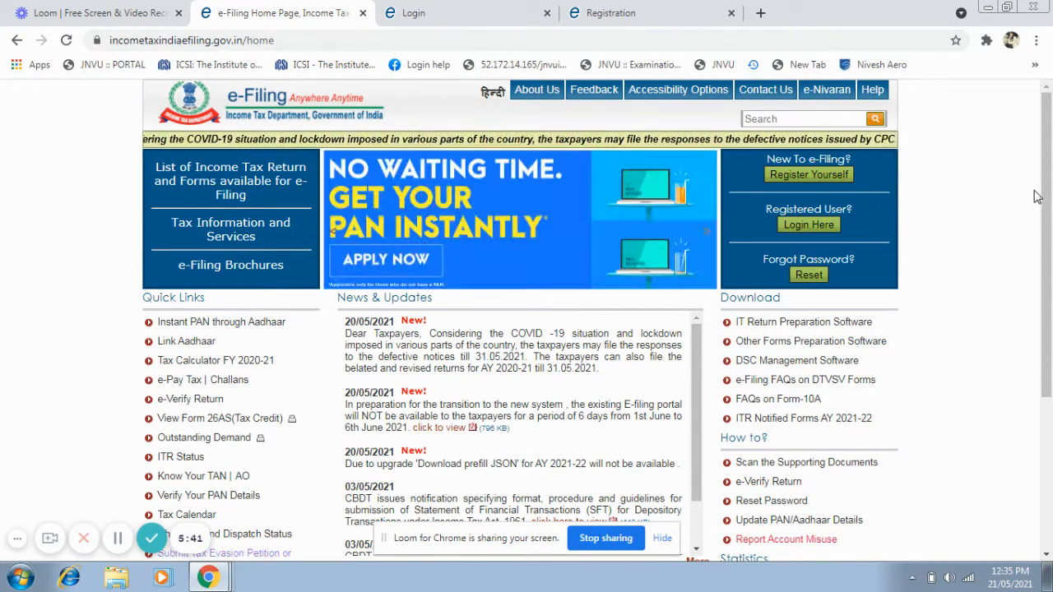
{"action": "mouse_move", "coordinate": [1047, 174]}
{"action": "left_mouse_down"}
{"action": "mouse_move", "coordinate": [1047, 193]}
{"action": "mouse_move", "coordinate": [1048, 169]}
{"action": "left_mouse_up"}
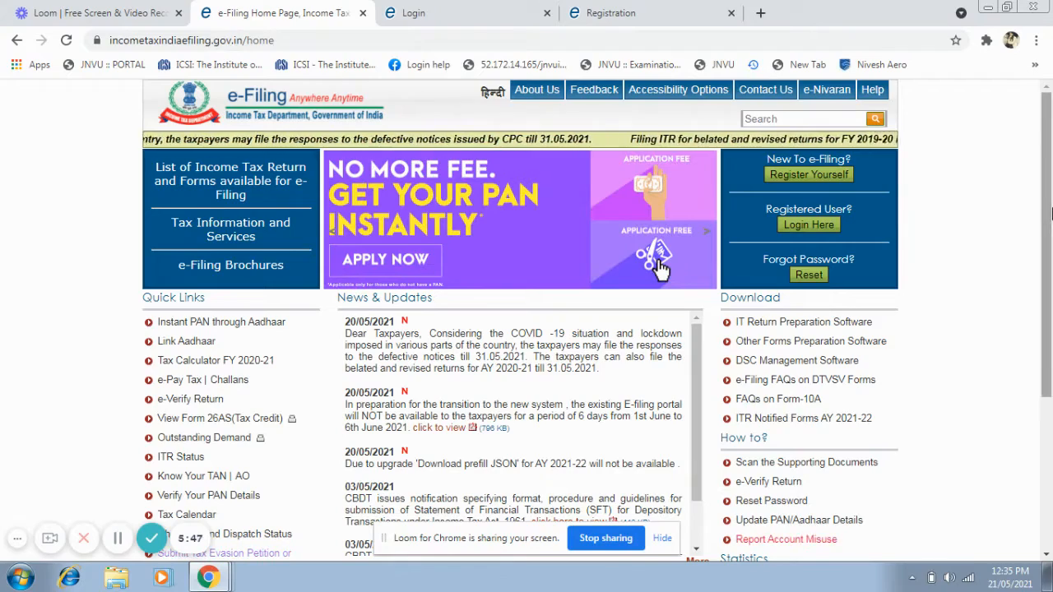
{"action": "mouse_move", "coordinate": [1050, 216]}
{"action": "left_mouse_down"}
{"action": "mouse_move", "coordinate": [1051, 258]}
{"action": "mouse_move", "coordinate": [1049, 197]}
{"action": "left_mouse_up"}
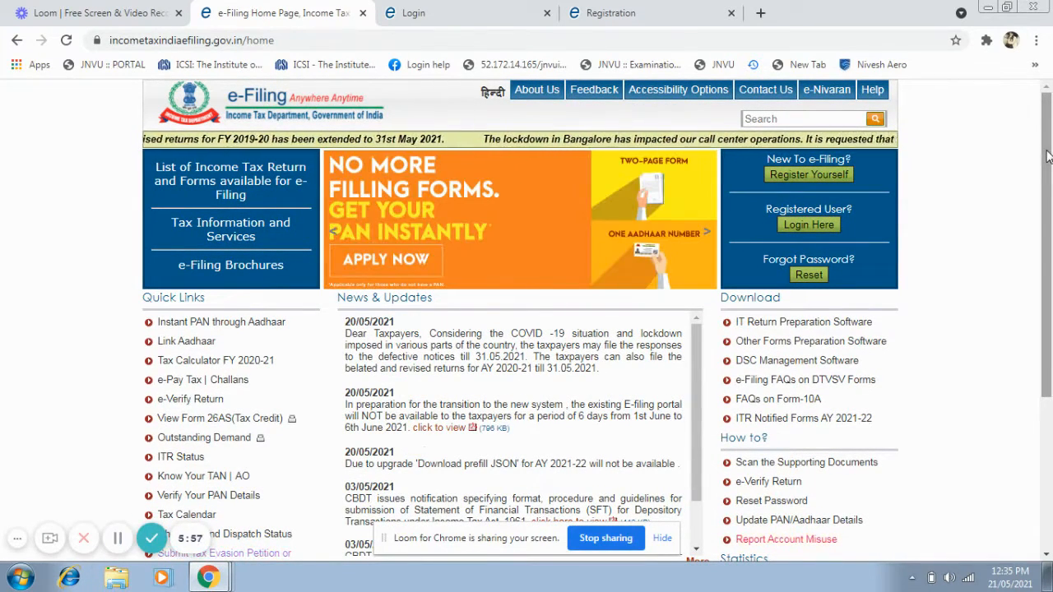
{"action": "mouse_move", "coordinate": [1049, 136]}
{"action": "left_mouse_down"}
{"action": "mouse_move", "coordinate": [1050, 166]}
{"action": "mouse_move", "coordinate": [1051, 130]}
{"action": "left_mouse_up"}
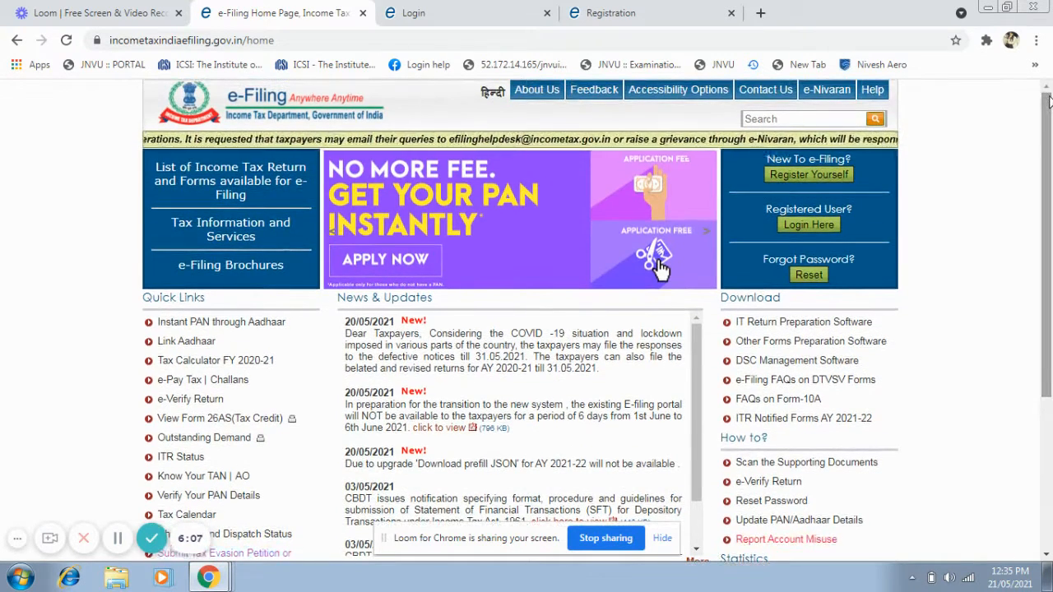
{"action": "left_click_drag", "start_coordinate": [1044, 131], "coordinate": [1048, 106]}
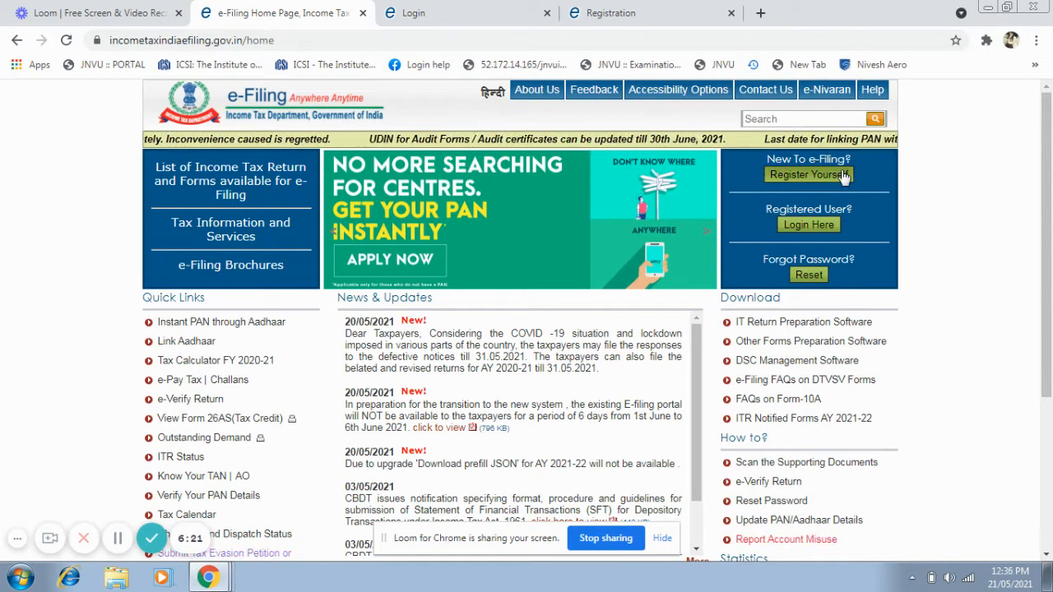
On the already open Registration page, choose Individual as the user type and continue to the basic details form.
{"action": "left_click", "coordinate": [617, 14]}
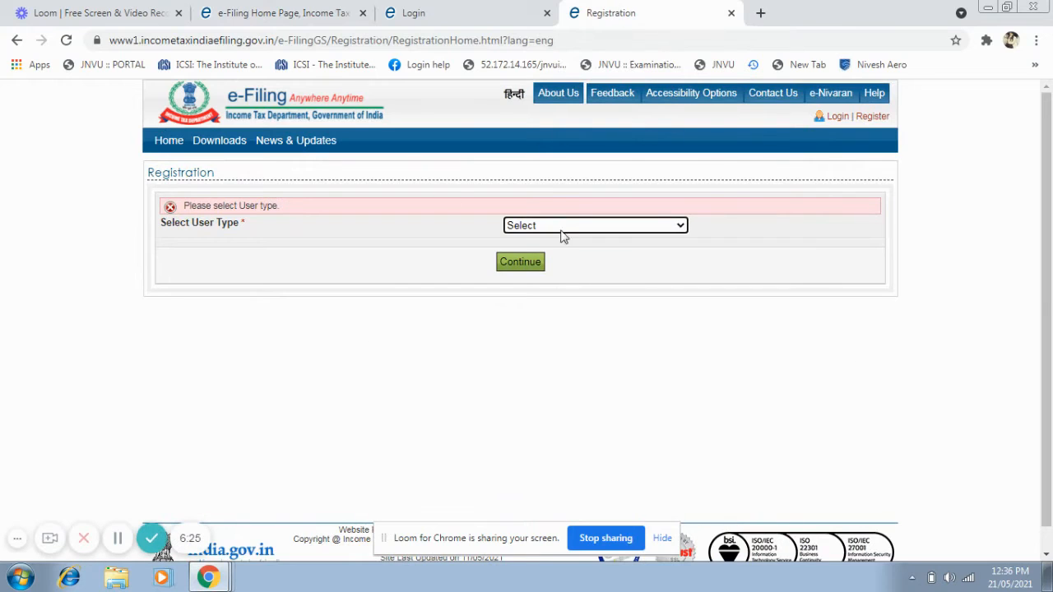
{"action": "left_click", "coordinate": [681, 227]}
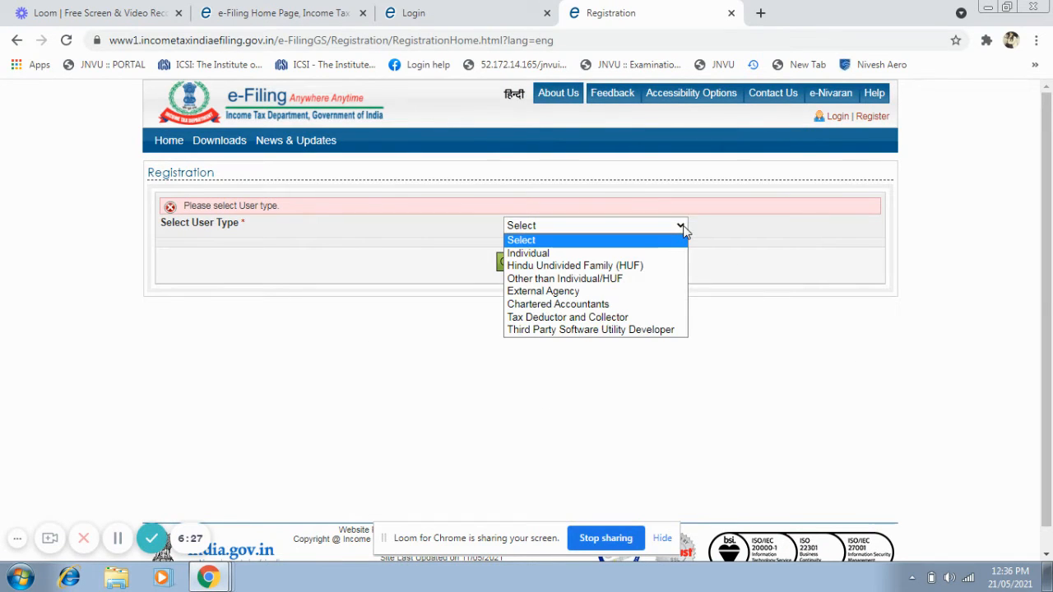
{"action": "left_click", "coordinate": [596, 253]}
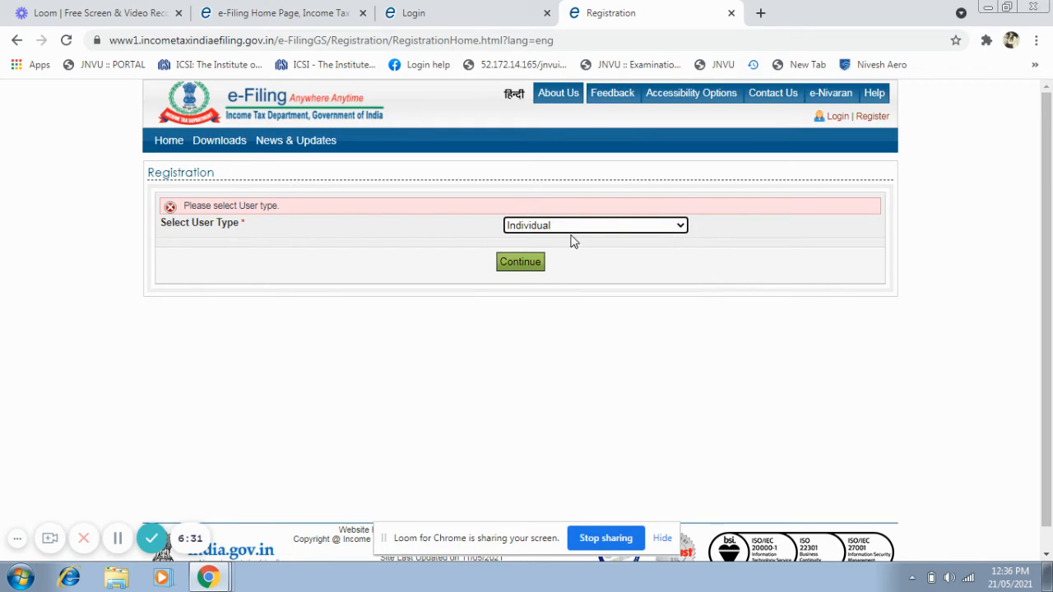
{"action": "left_click", "coordinate": [530, 263]}
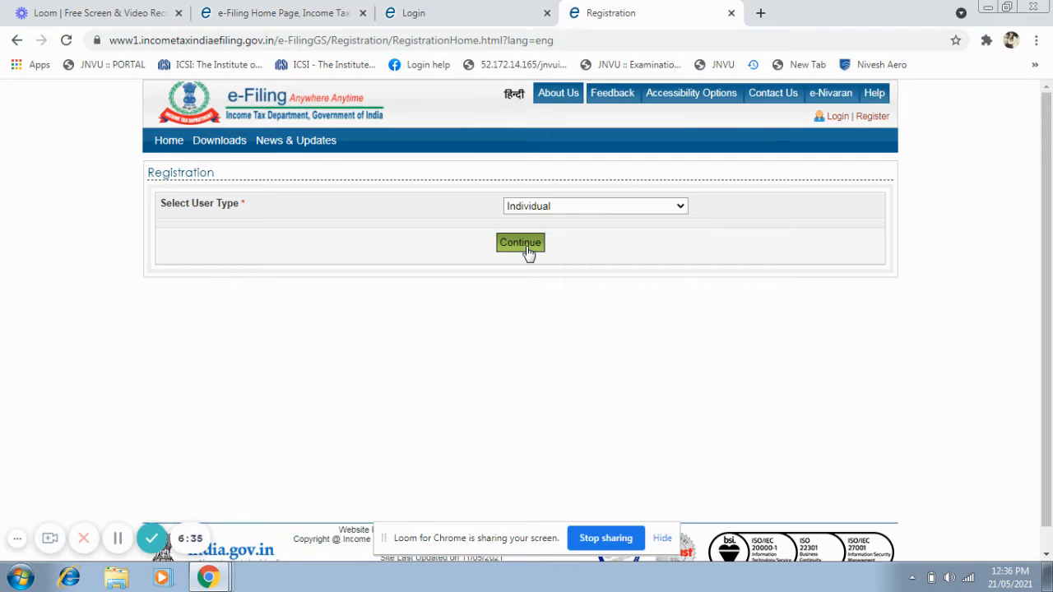
{"action": "left_click", "coordinate": [526, 247]}
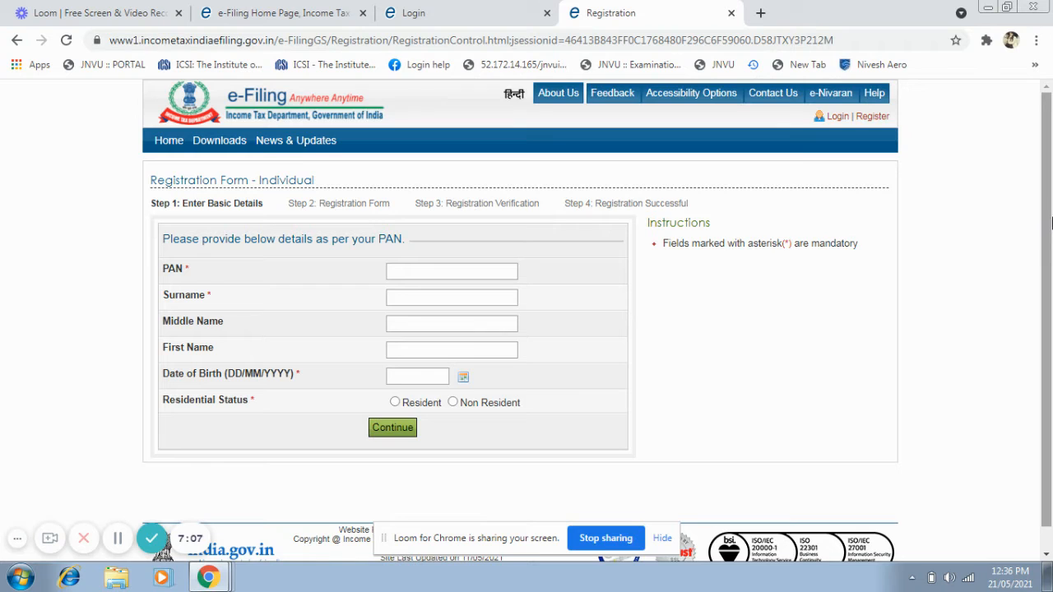
{"action": "scroll", "coordinate": [1051, 223], "scroll_direction": "down", "scroll_amount": 1}
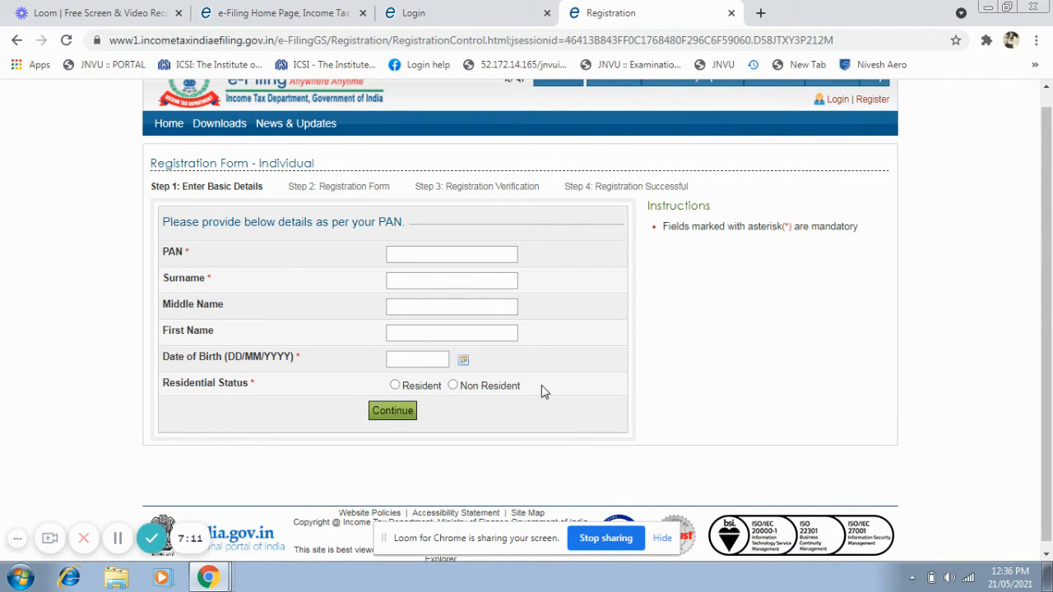
Return to the e-Filing login page and sign in with the credentials and captcha already filled in.
{"action": "left_click", "coordinate": [463, 12]}
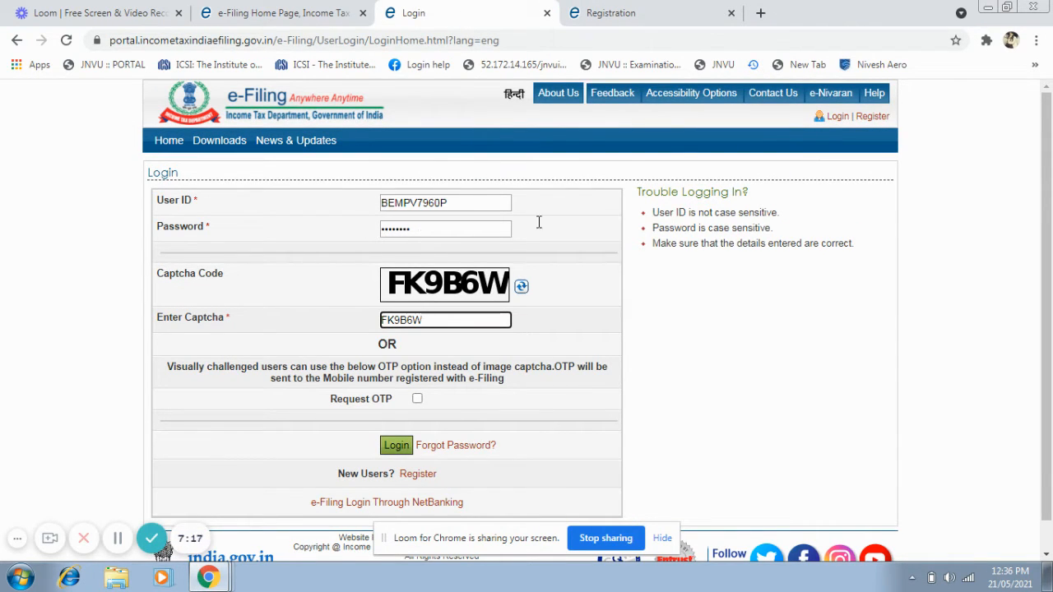
{"action": "mouse_move", "coordinate": [1047, 182]}
{"action": "left_mouse_down"}
{"action": "mouse_move", "coordinate": [1047, 235]}
{"action": "mouse_move", "coordinate": [1045, 163]}
{"action": "left_mouse_up"}
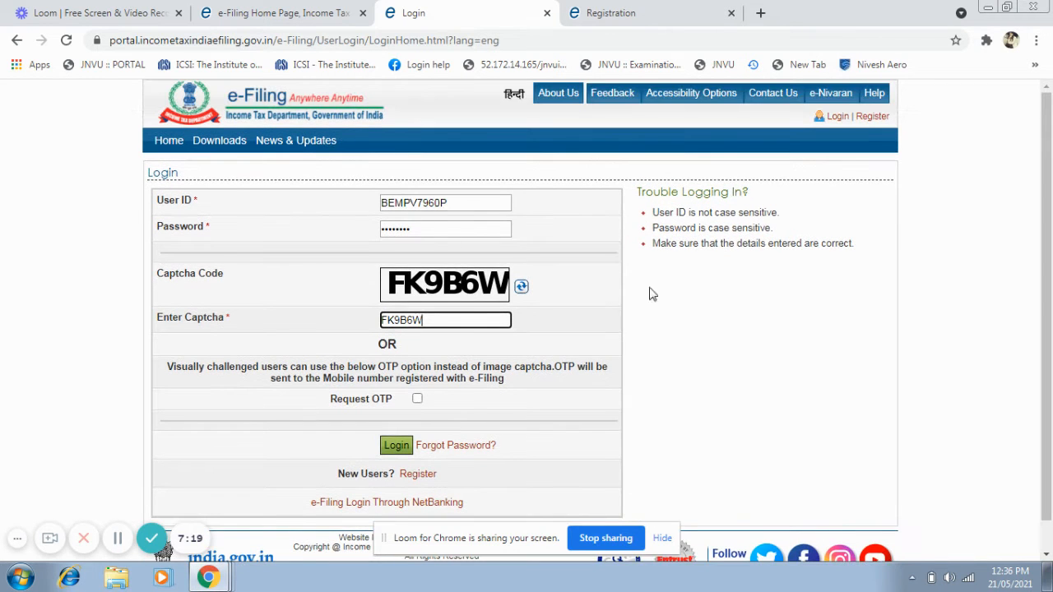
{"action": "left_click", "coordinate": [311, 7]}
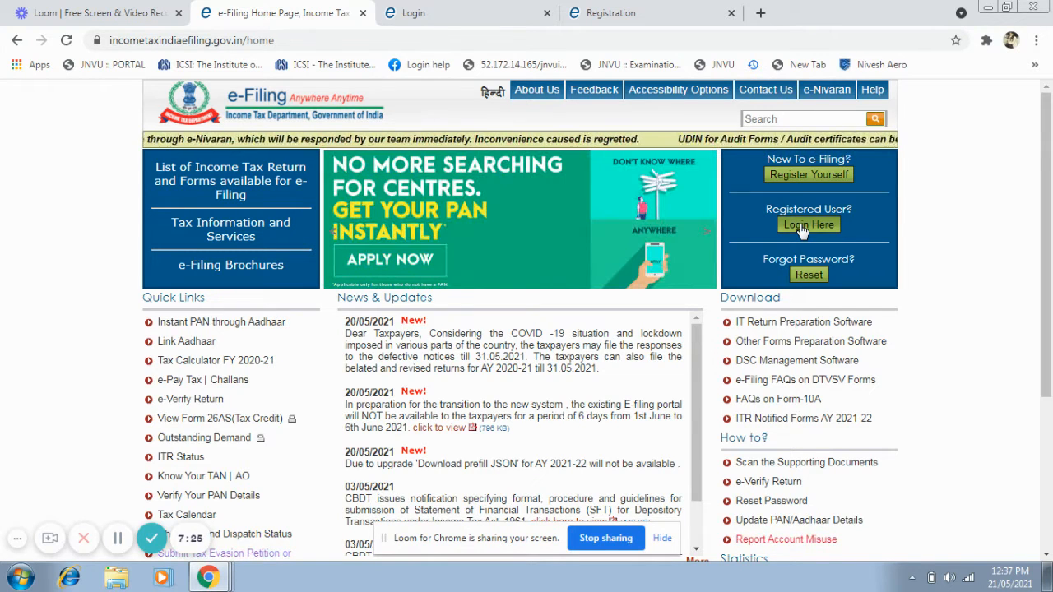
{"action": "left_click", "coordinate": [415, 14]}
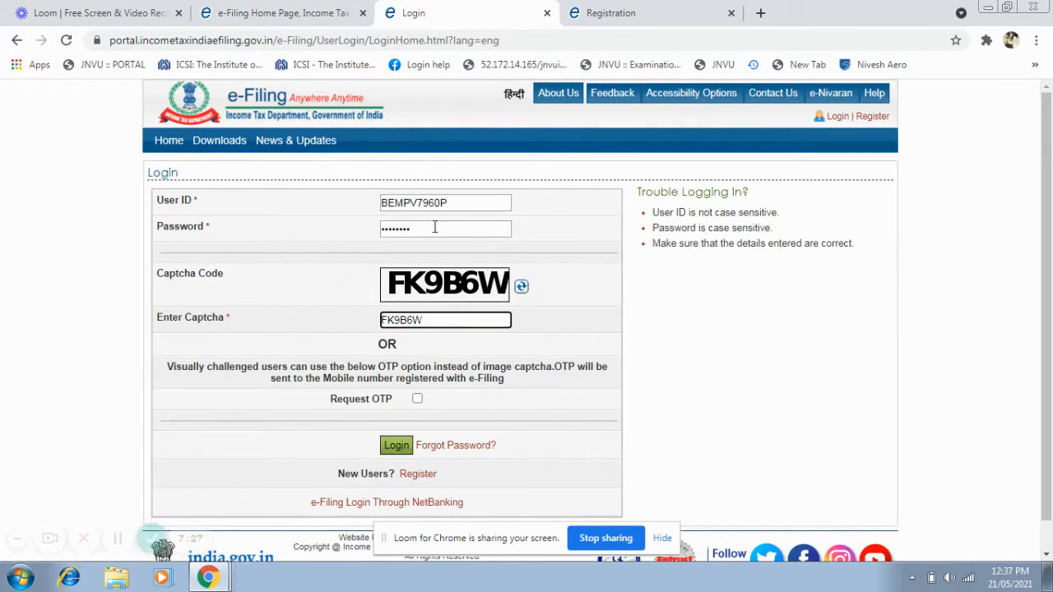
{"action": "left_click", "coordinate": [391, 444]}
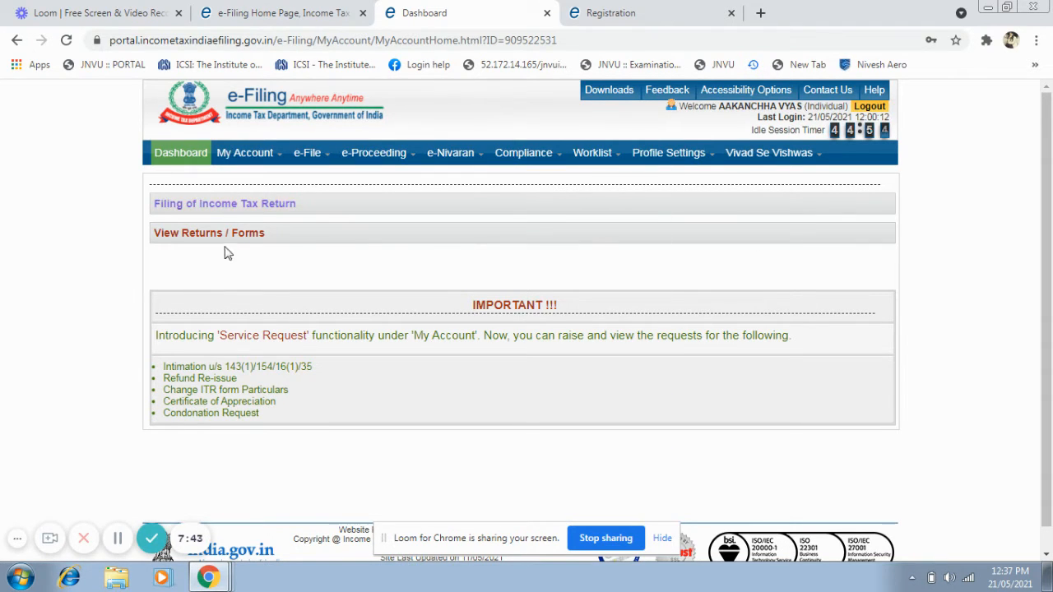
Open the Income Tax Return page among the account's e-File services.
{"action": "mouse_move", "coordinate": [246, 155]}
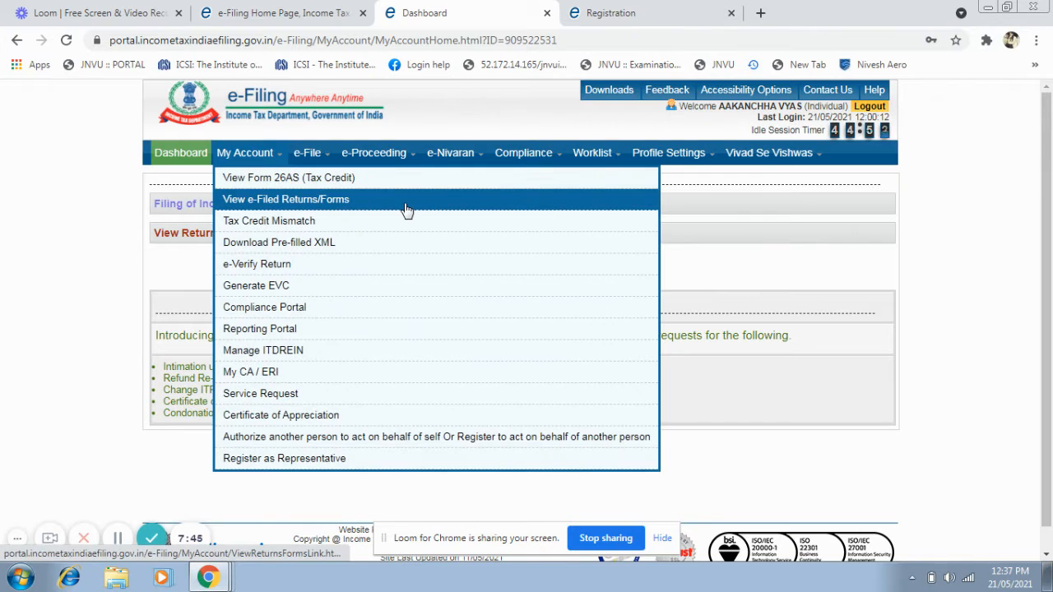
{"action": "mouse_move", "coordinate": [322, 157]}
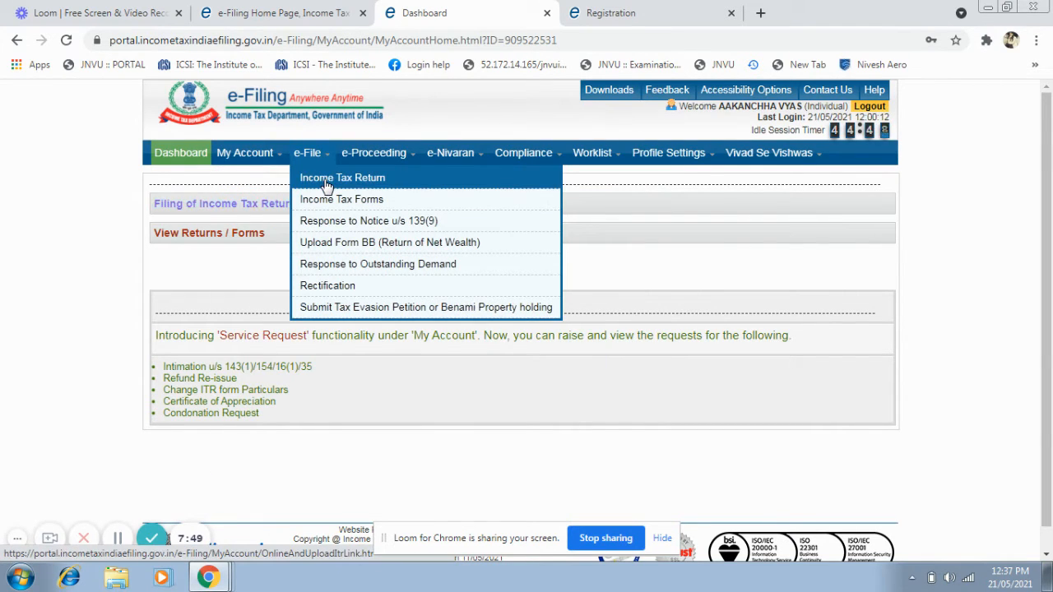
{"action": "left_click", "coordinate": [325, 182]}
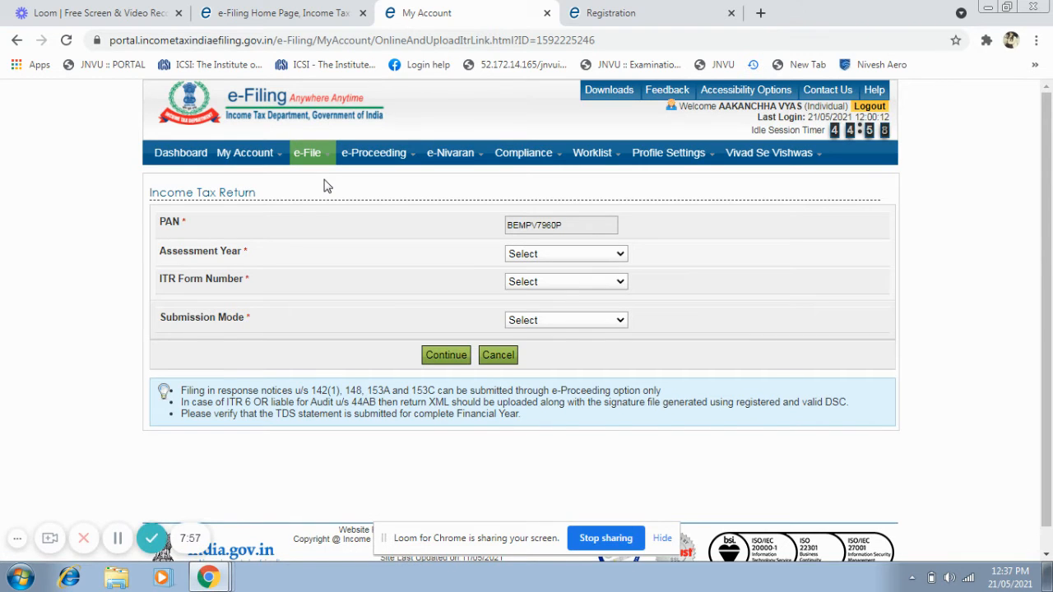
Set the assessment year of the income tax return to 2020-21.
{"action": "left_click", "coordinate": [621, 255]}
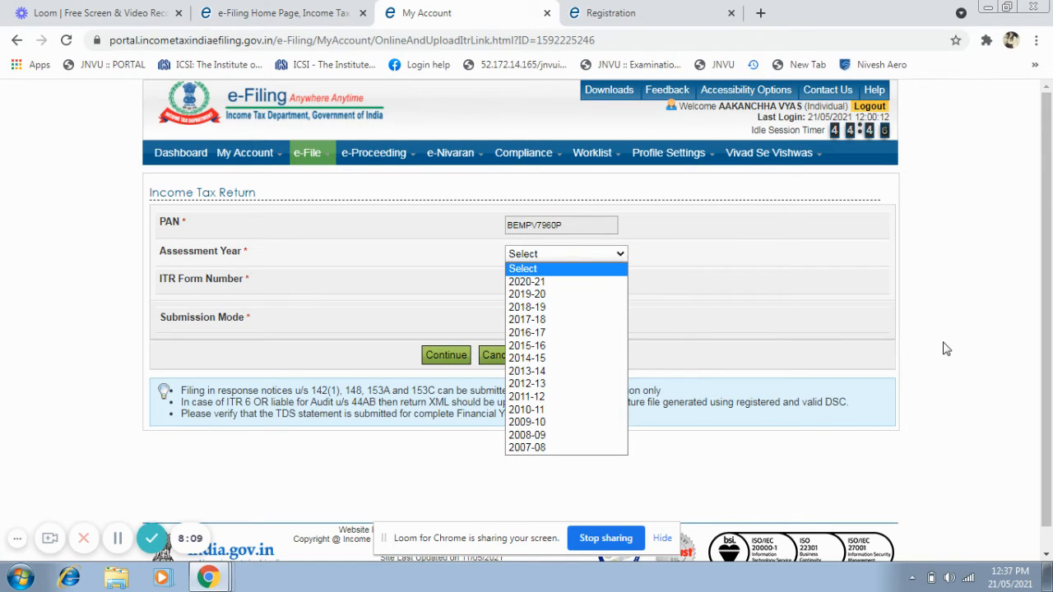
{"action": "left_click", "coordinate": [1013, 319]}
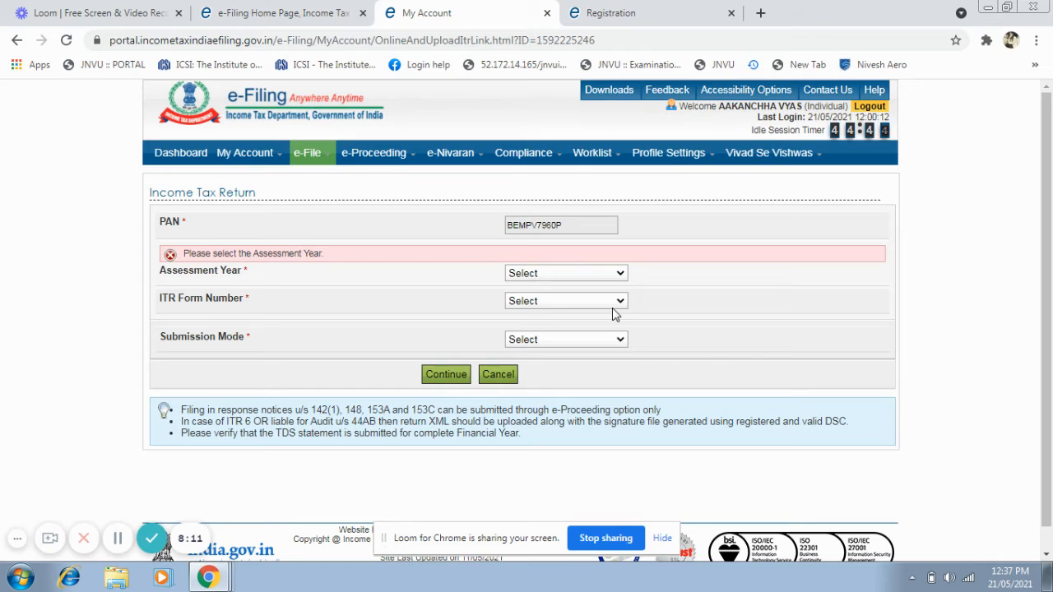
{"action": "left_click", "coordinate": [617, 273]}
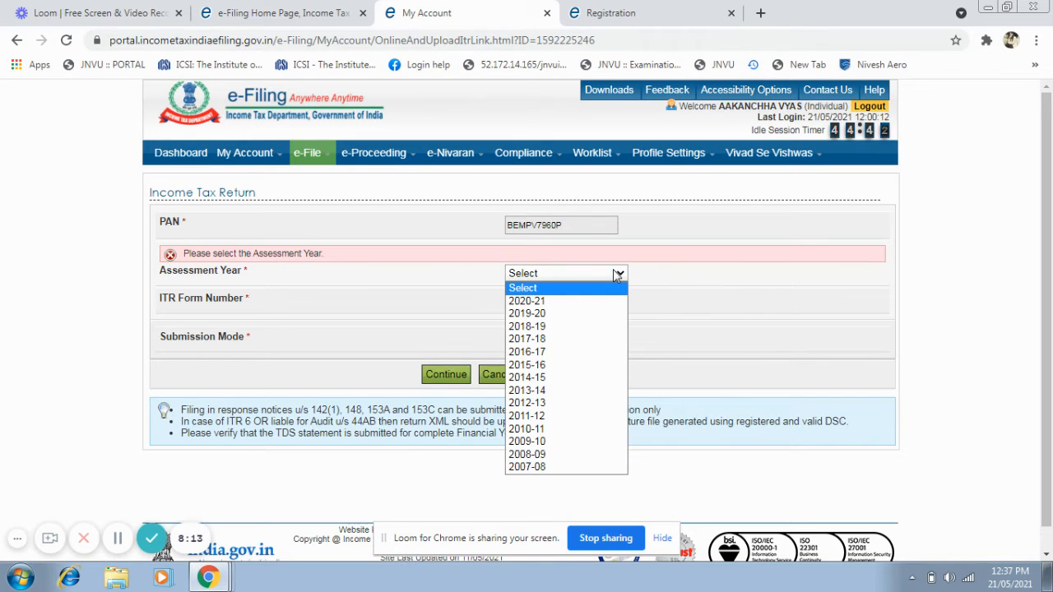
{"action": "left_click_drag", "start_coordinate": [1049, 214], "coordinate": [1049, 236]}
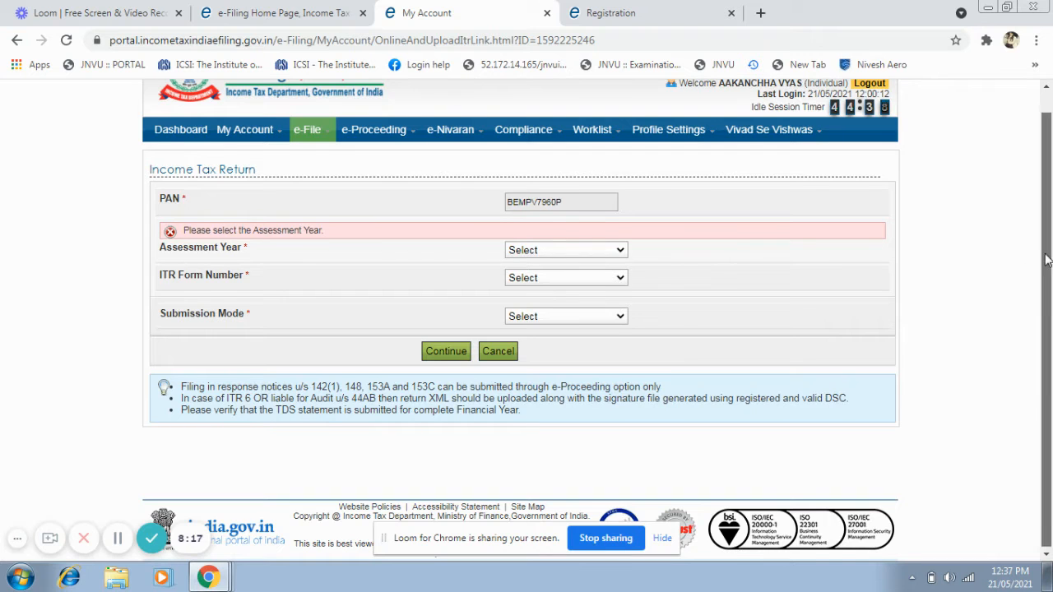
{"action": "mouse_move", "coordinate": [1043, 251]}
{"action": "left_mouse_down"}
{"action": "mouse_move", "coordinate": [1049, 220]}
{"action": "mouse_move", "coordinate": [1048, 243]}
{"action": "left_mouse_up"}
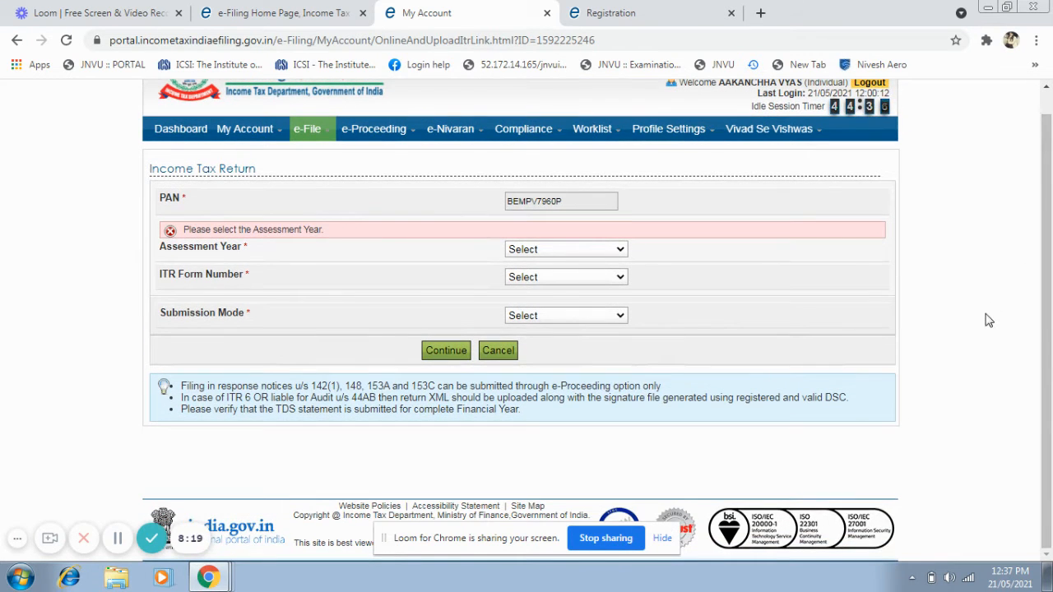
{"action": "left_click", "coordinate": [620, 250]}
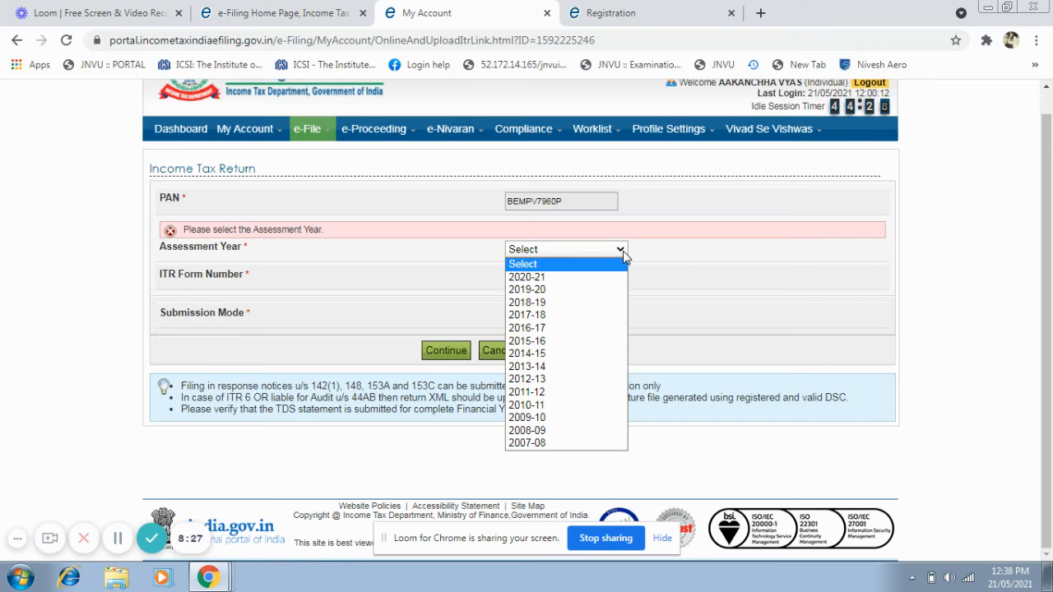
{"action": "left_click", "coordinate": [622, 250]}
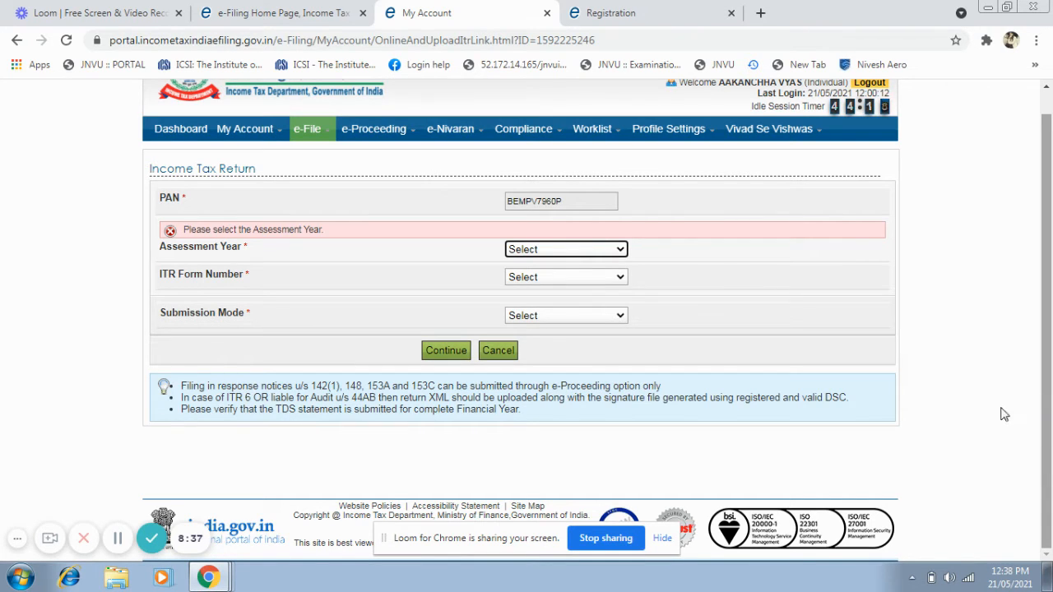
{"action": "left_click", "coordinate": [623, 252]}
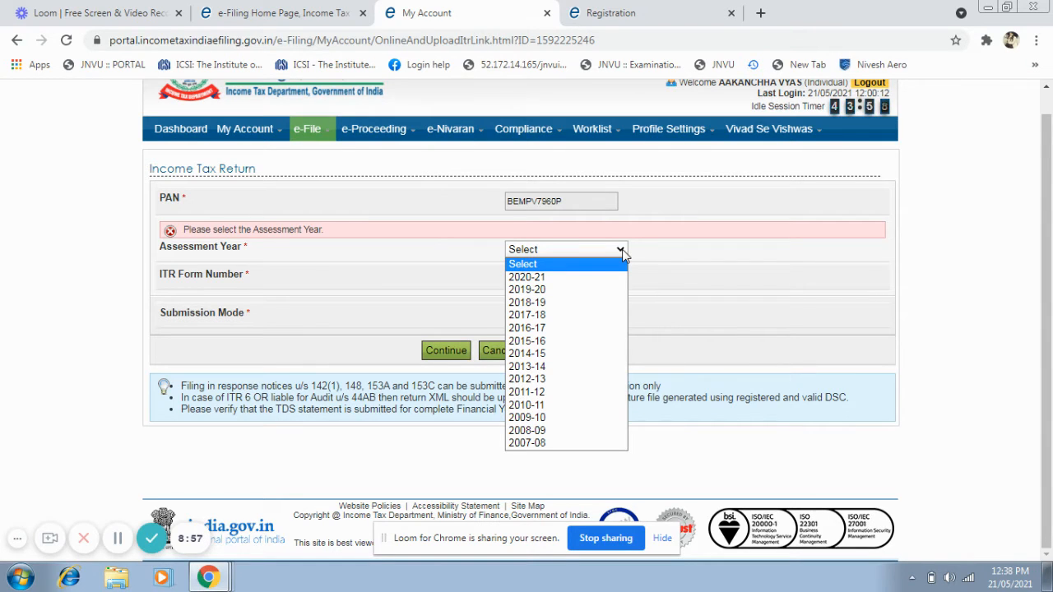
{"action": "left_click", "coordinate": [574, 284]}
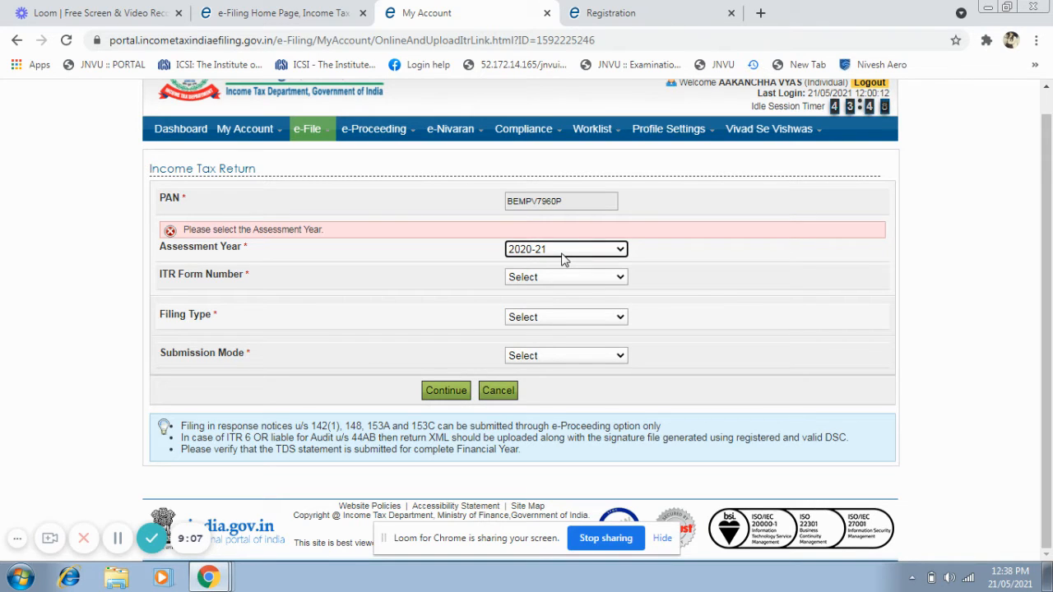
Keep assessment year 2020-21 and set the ITR form number to ITR-1.
{"action": "left_click", "coordinate": [563, 253]}
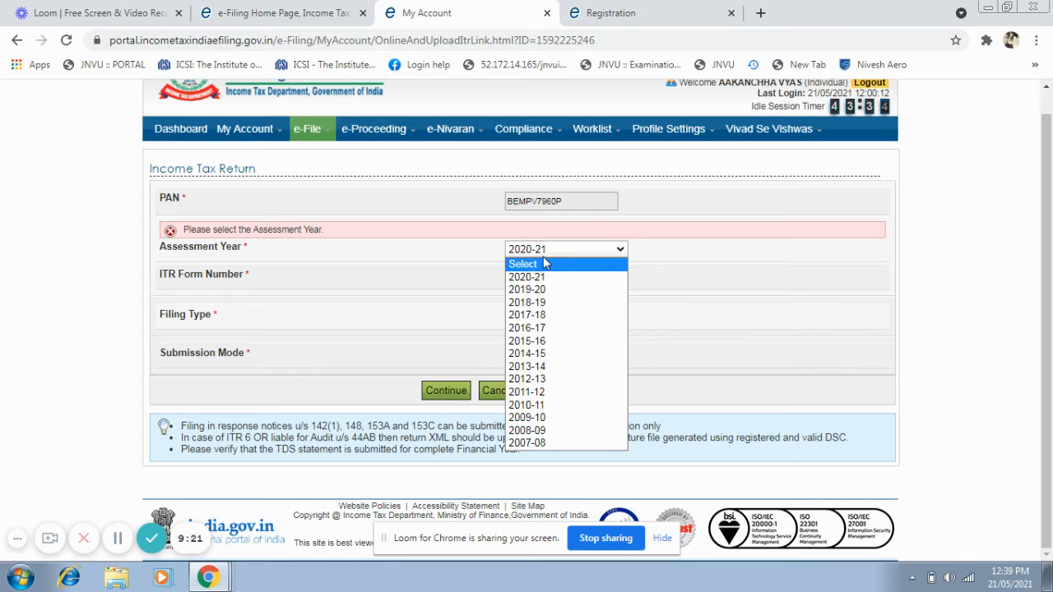
{"action": "left_click", "coordinate": [543, 258]}
{"action": "left_click", "coordinate": [540, 282]}
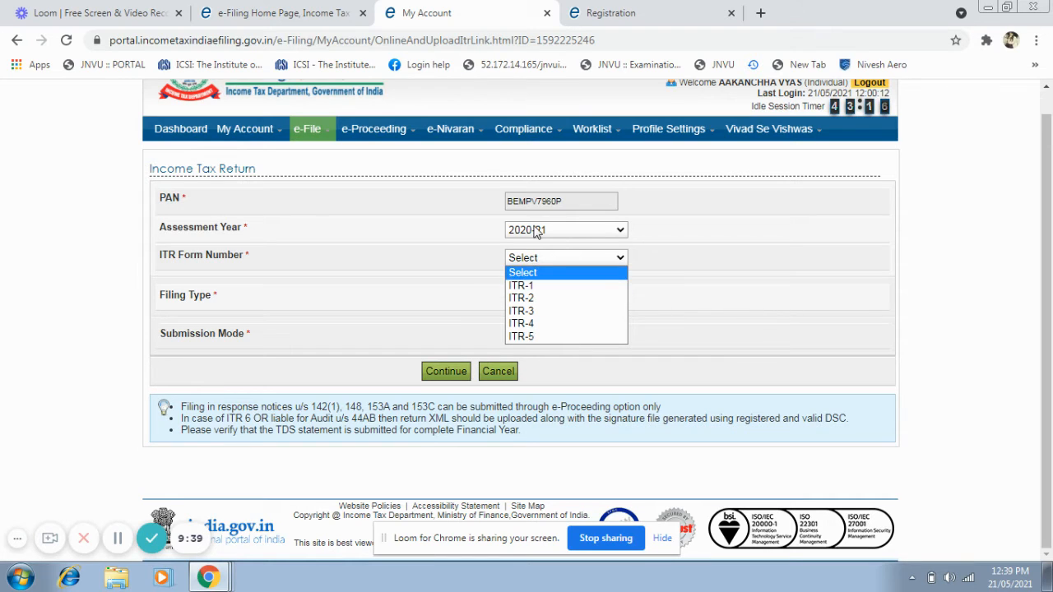
{"action": "left_click", "coordinate": [523, 287]}
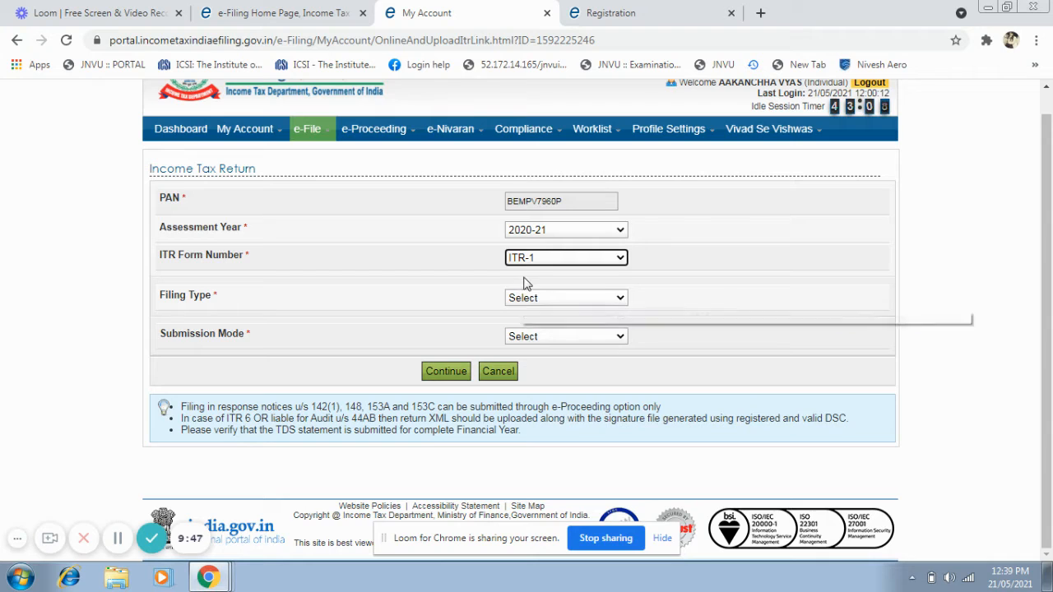
Set the filing type to Original/Revised Return and the submission mode to Prepare and Submit Online.
{"action": "left_click", "coordinate": [527, 298]}
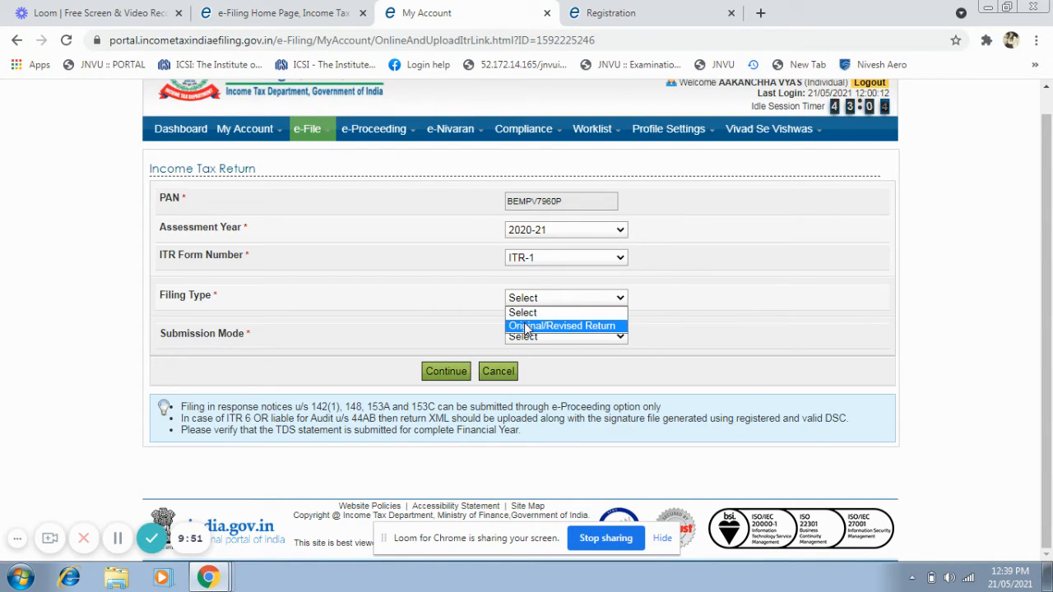
{"action": "left_click", "coordinate": [527, 327]}
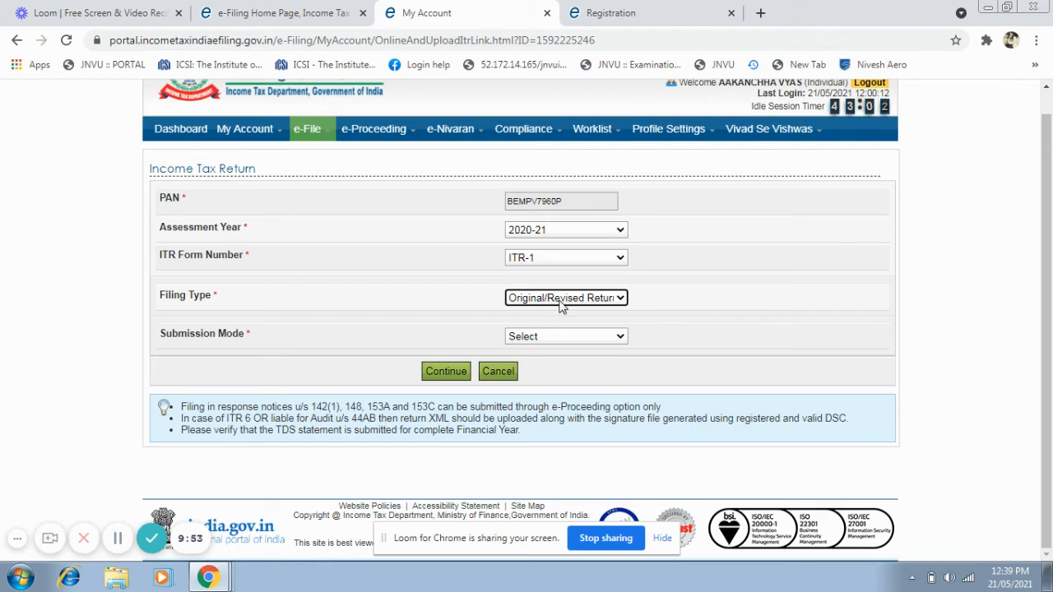
{"action": "left_click", "coordinate": [545, 337]}
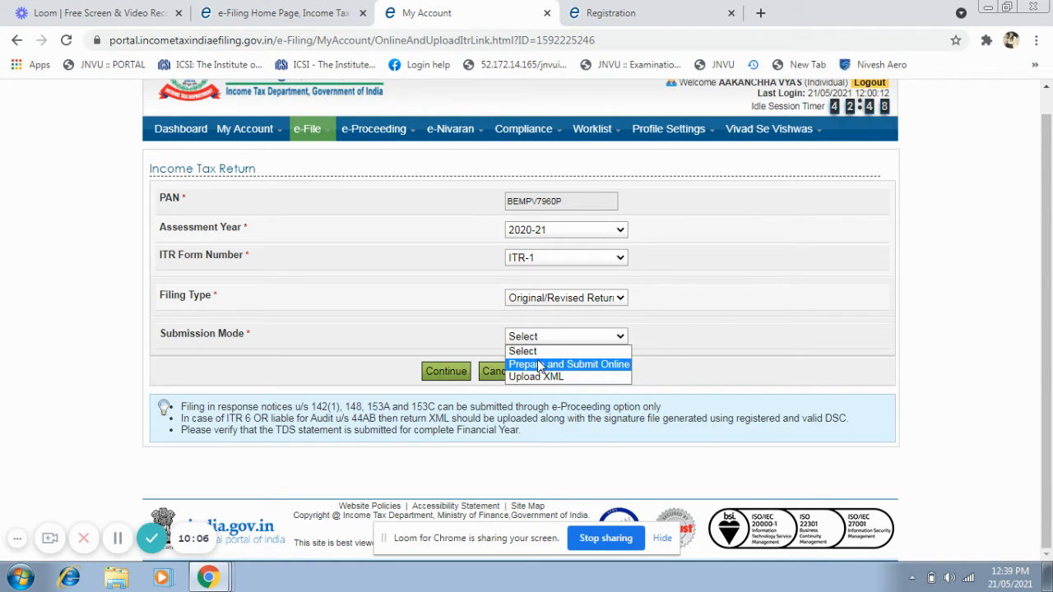
{"action": "left_click", "coordinate": [540, 365]}
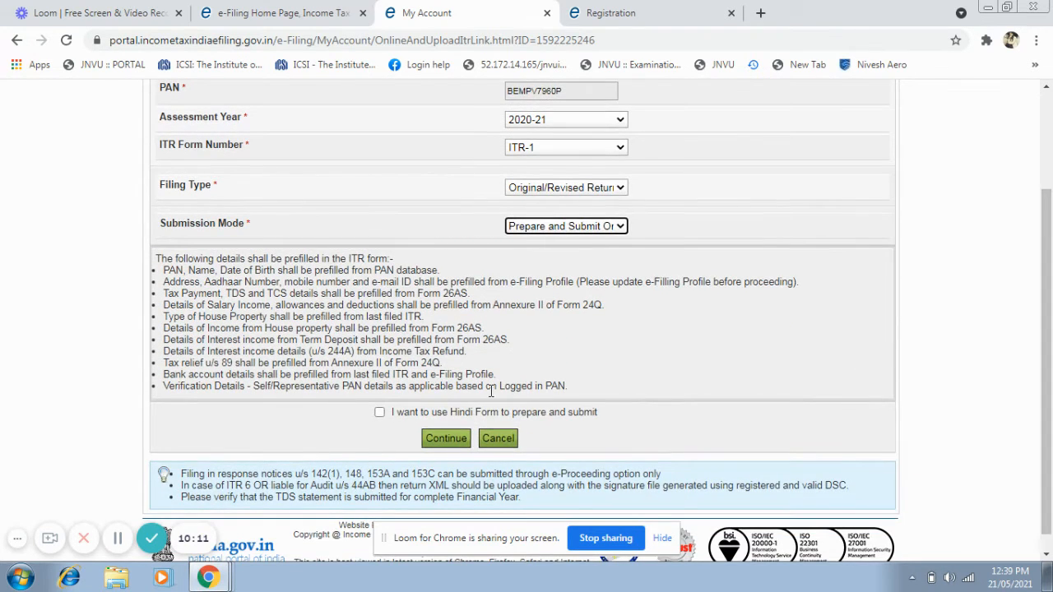
Continue with the return and accept the prefill consent to load the online ITR-1 form.
{"action": "left_click", "coordinate": [451, 439]}
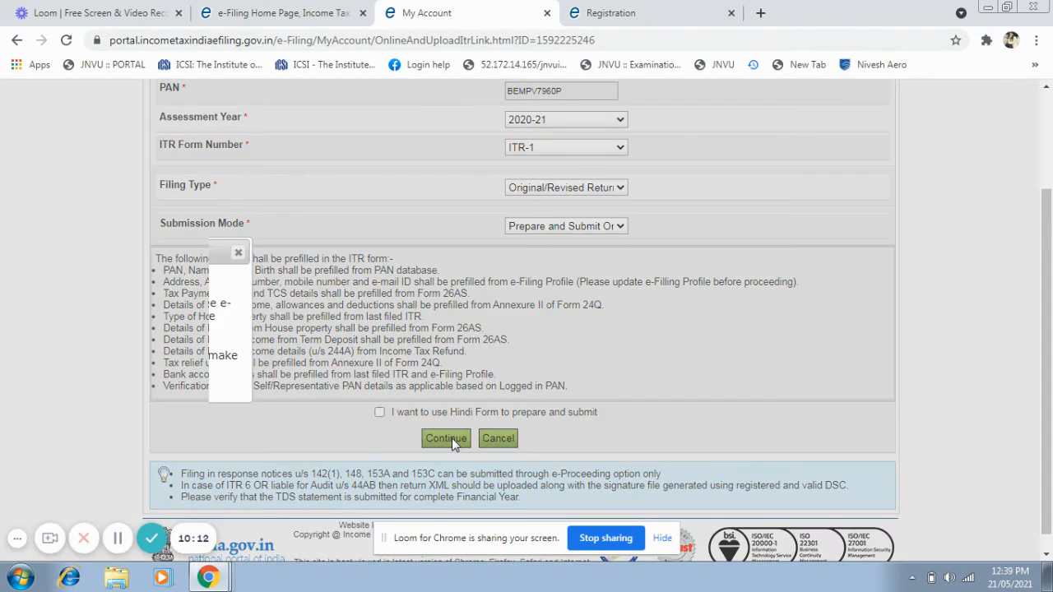
{"action": "left_click", "coordinate": [367, 359]}
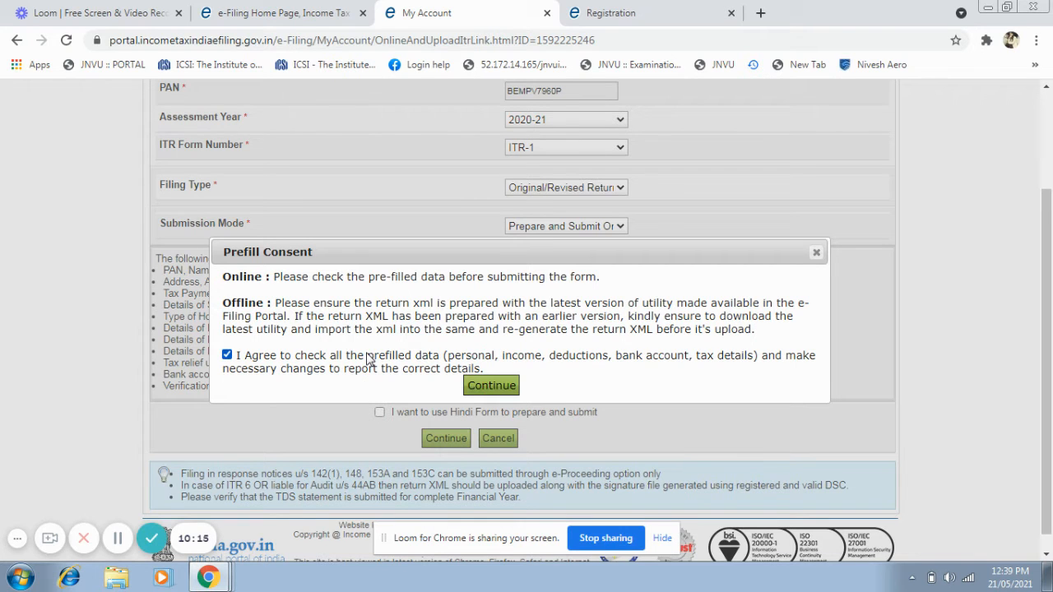
{"action": "left_click", "coordinate": [491, 387]}
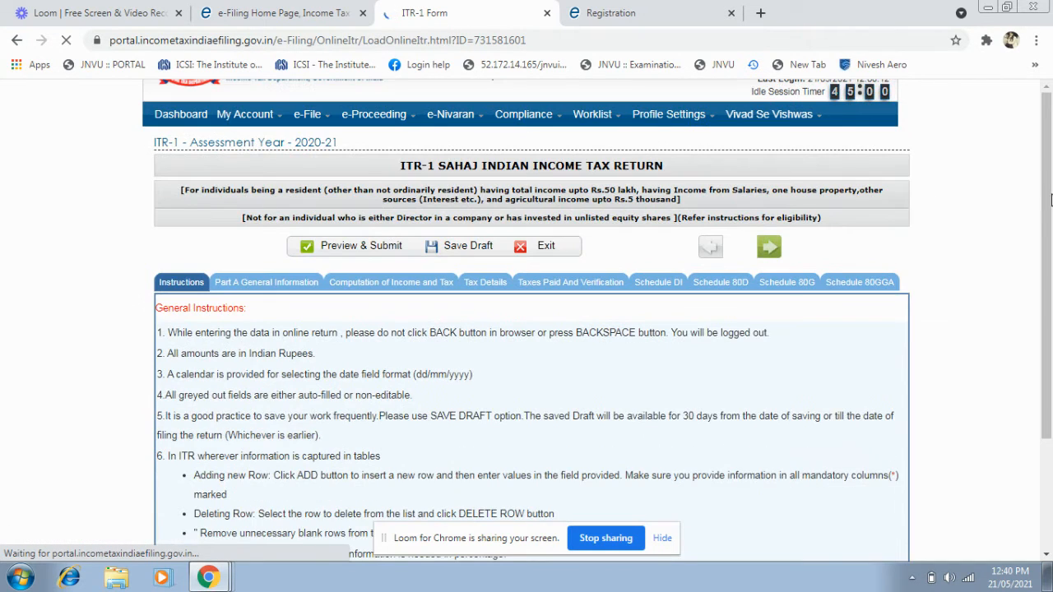
Look through the ITR-1 general instructions and open Part A General Information.
{"action": "scroll", "coordinate": [1049, 374], "scroll_direction": "down", "scroll_amount": 4}
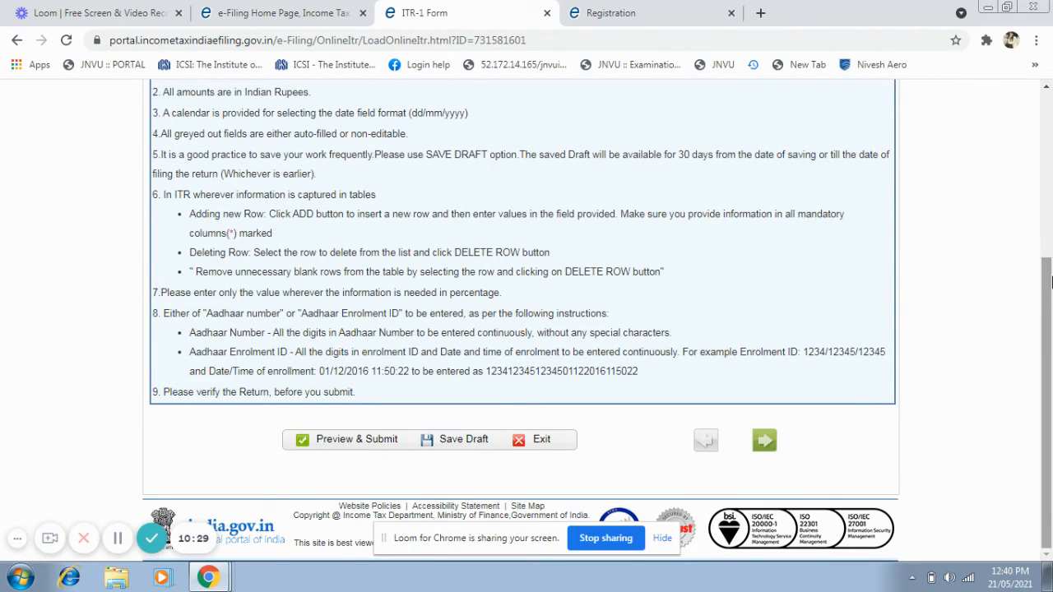
{"action": "scroll", "coordinate": [1049, 319], "scroll_direction": "up", "scroll_amount": 3}
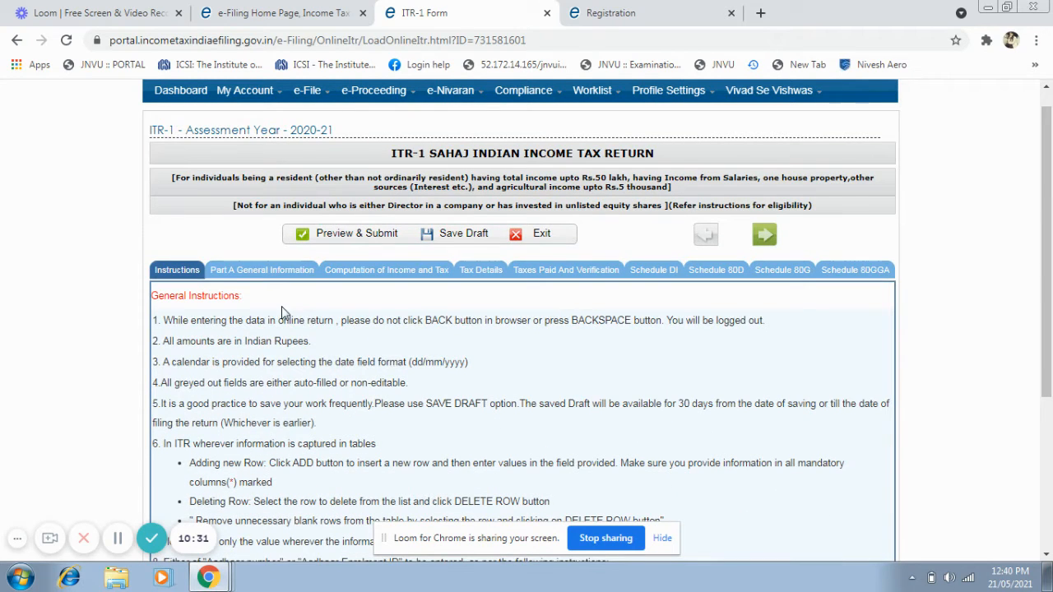
{"action": "left_click", "coordinate": [269, 271]}
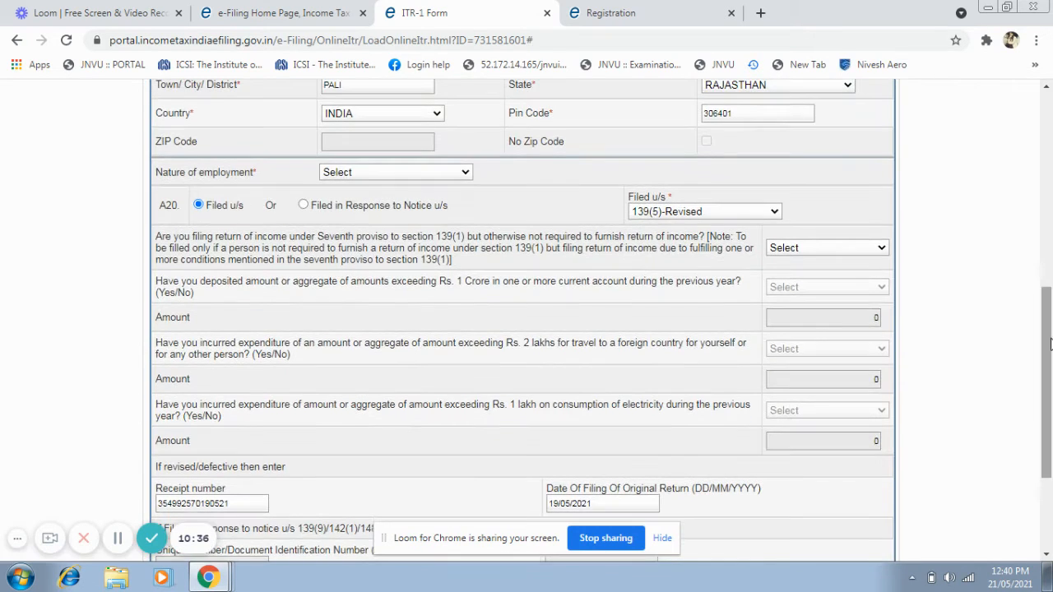
Set the nature of employment to Others in Part A General Information.
{"action": "scroll", "coordinate": [1048, 345], "scroll_direction": "down", "scroll_amount": 1}
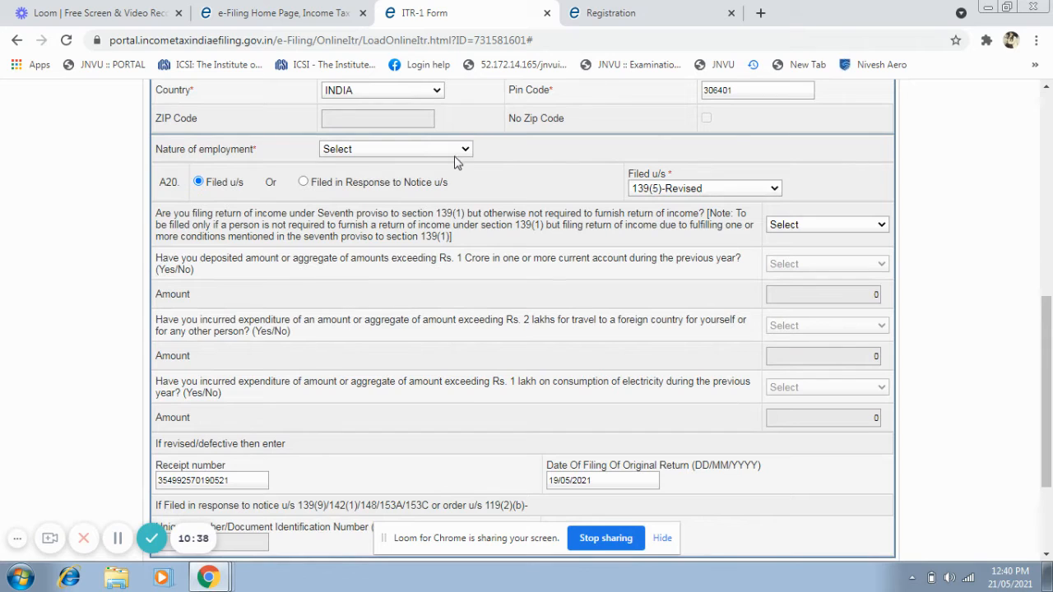
{"action": "left_click", "coordinate": [459, 156]}
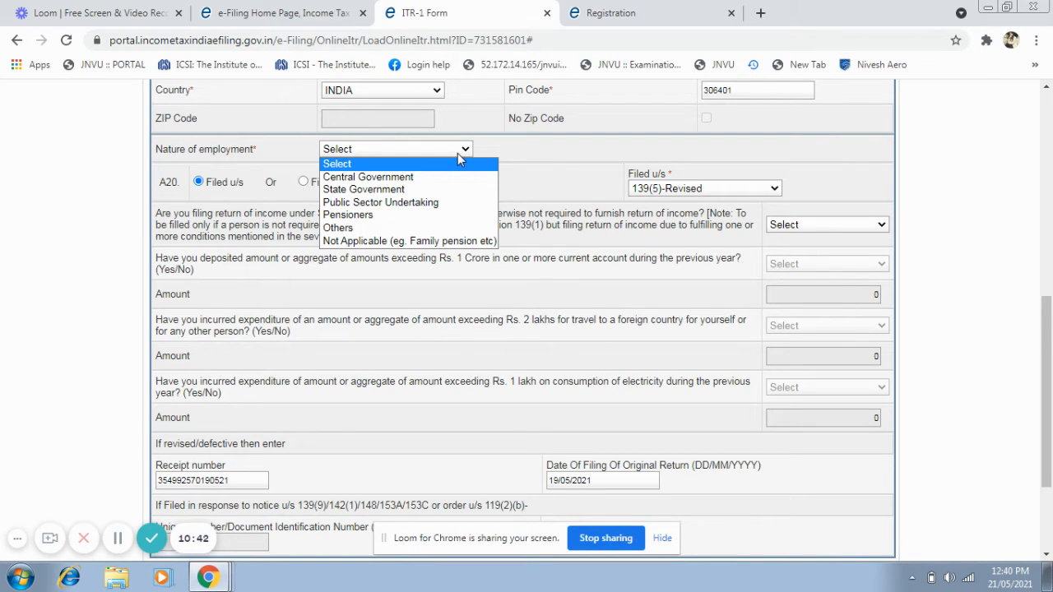
{"action": "left_click", "coordinate": [443, 228]}
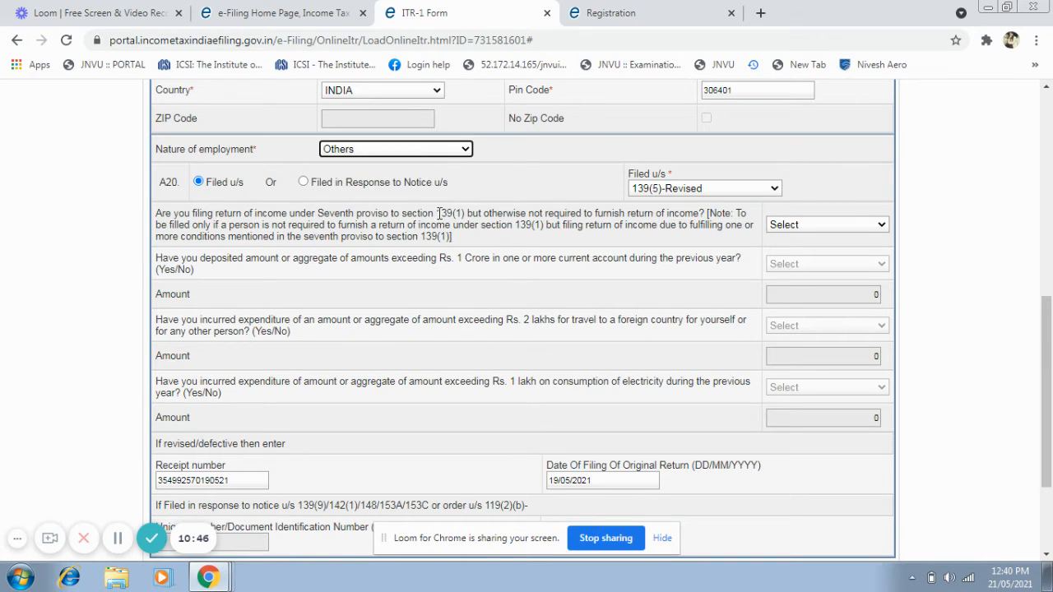
{"action": "left_click", "coordinate": [413, 148]}
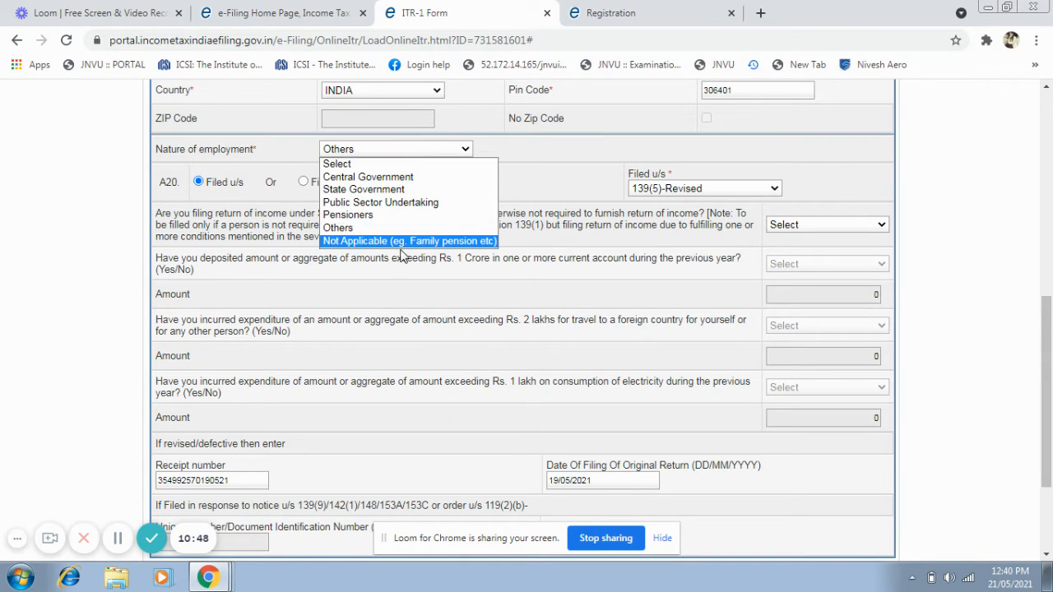
{"action": "left_click", "coordinate": [401, 216]}
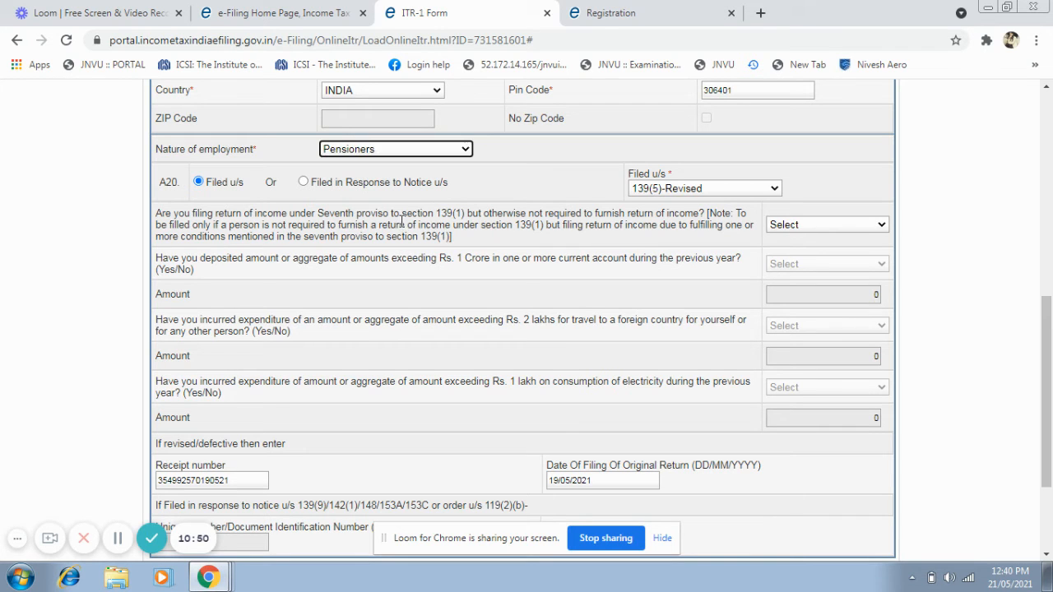
{"action": "left_click", "coordinate": [422, 151]}
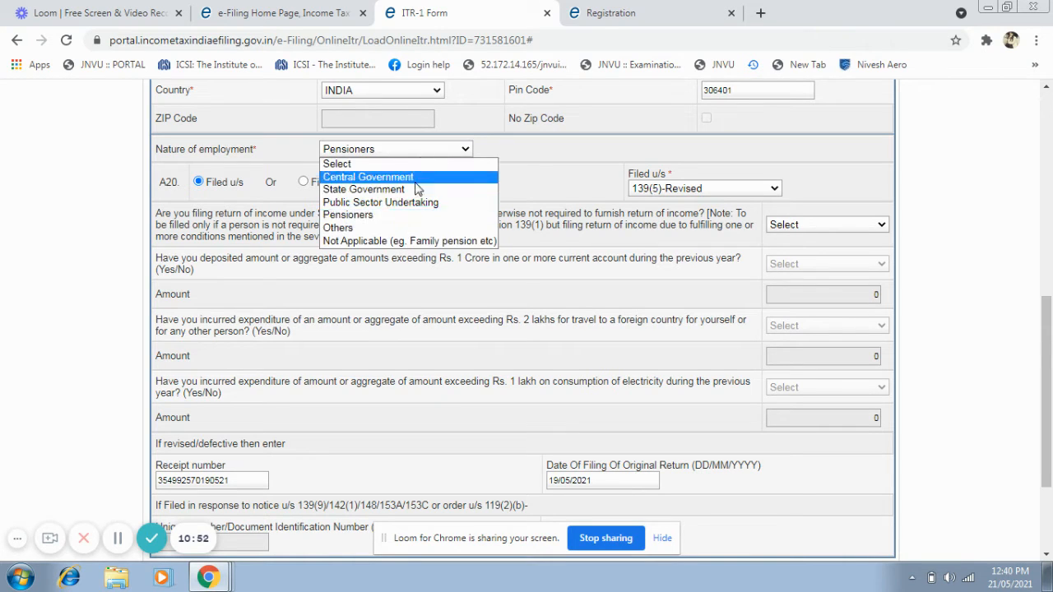
{"action": "left_click", "coordinate": [403, 228]}
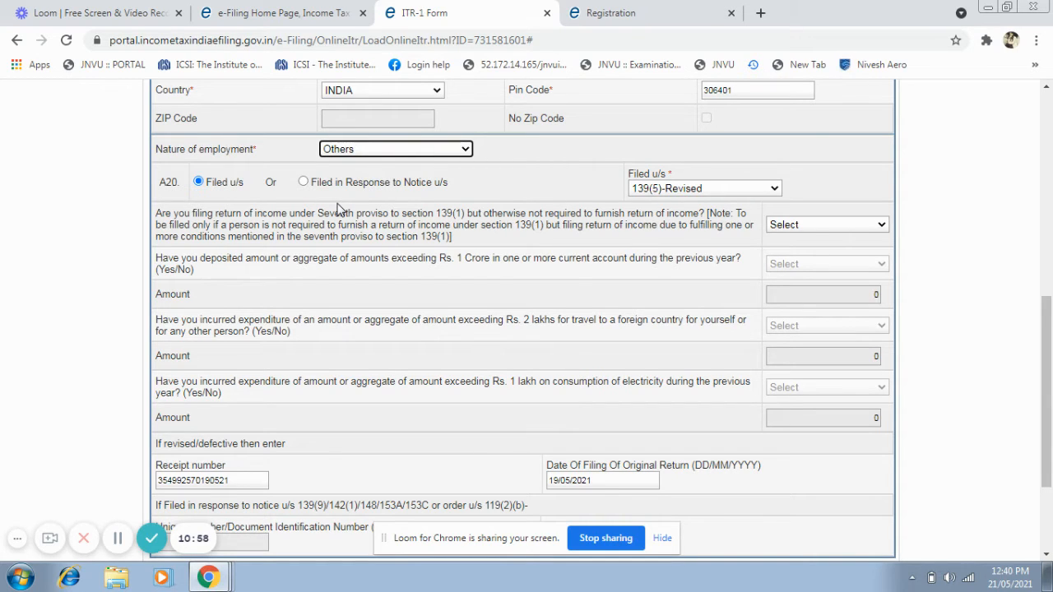
Set the section the return is filed under to 139(1)-On or before due date.
{"action": "left_click", "coordinate": [751, 188]}
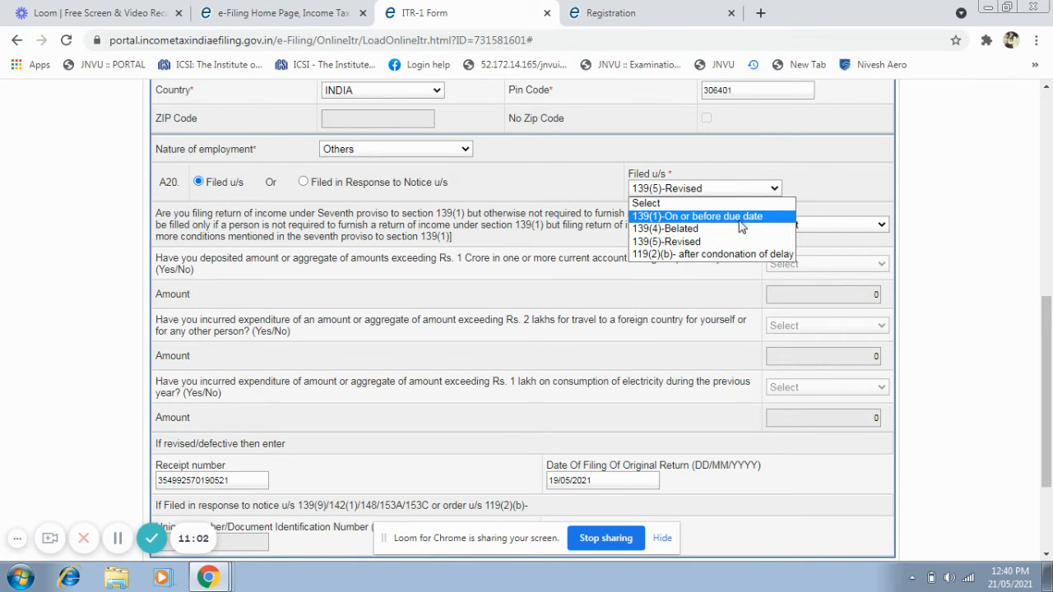
{"action": "left_click", "coordinate": [740, 217]}
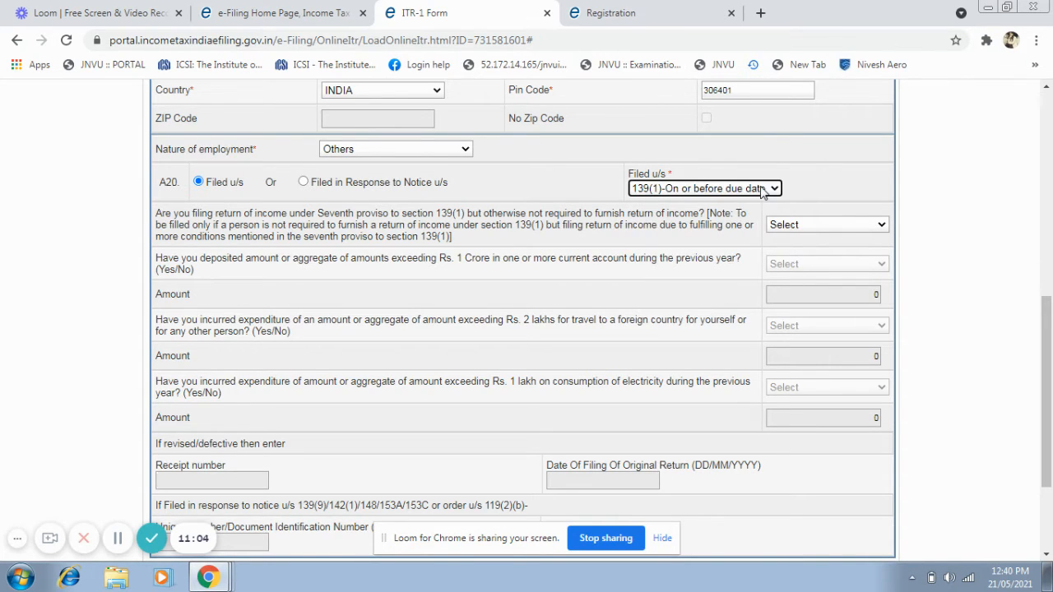
{"action": "left_click", "coordinate": [760, 194]}
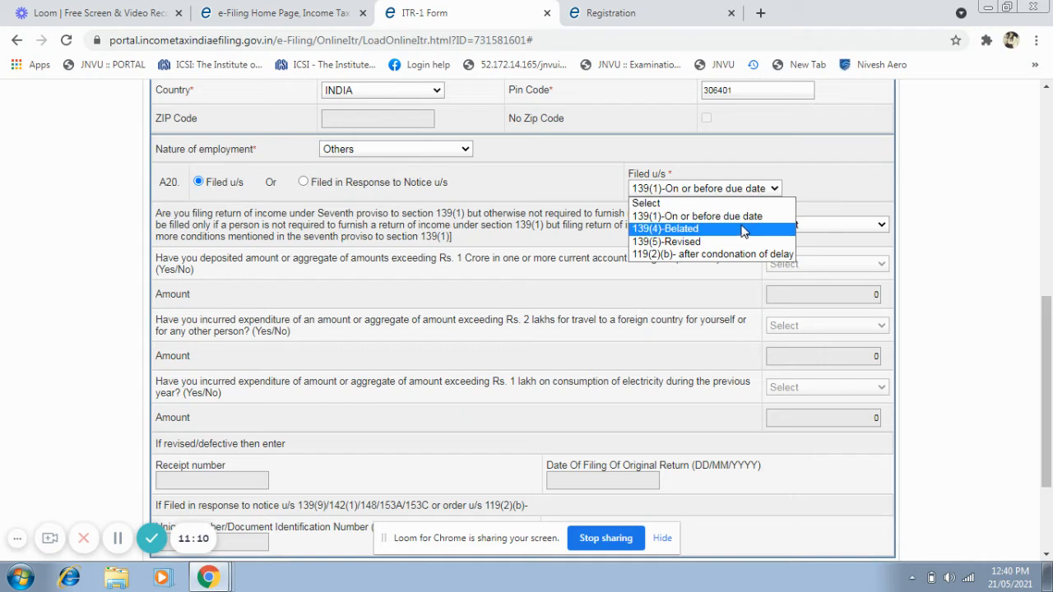
{"action": "left_click", "coordinate": [754, 189]}
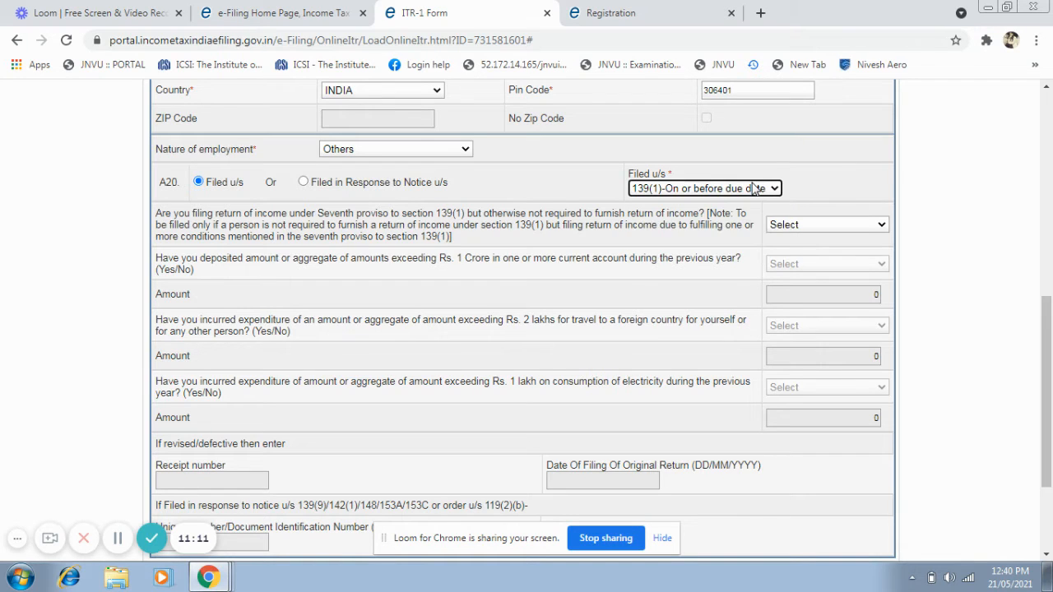
Answer NO to filing under the Seventh proviso to section 139(1) and save the return as a draft.
{"action": "left_click", "coordinate": [802, 227]}
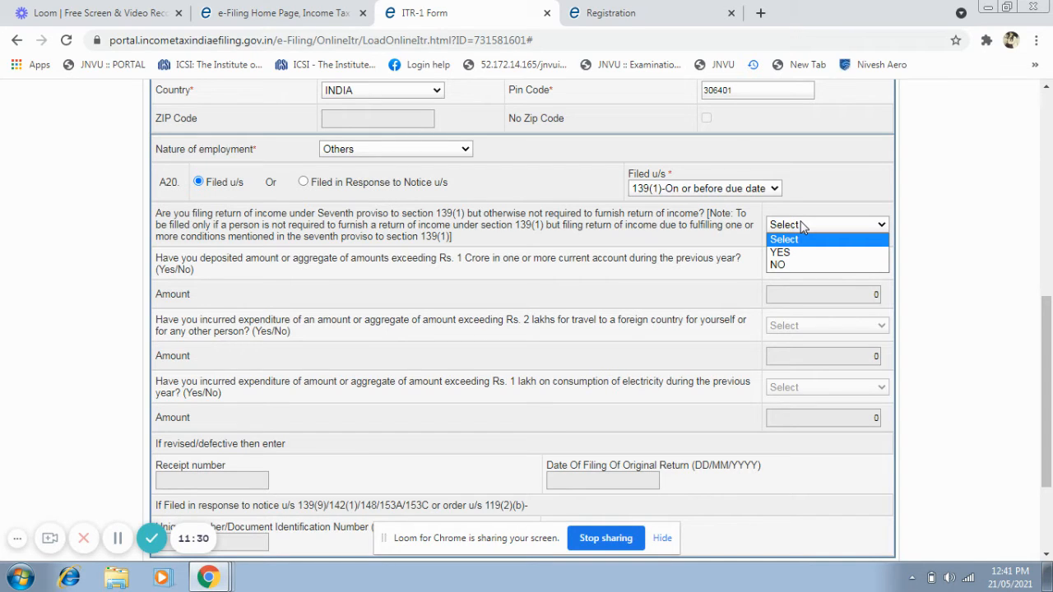
{"action": "left_click", "coordinate": [788, 264]}
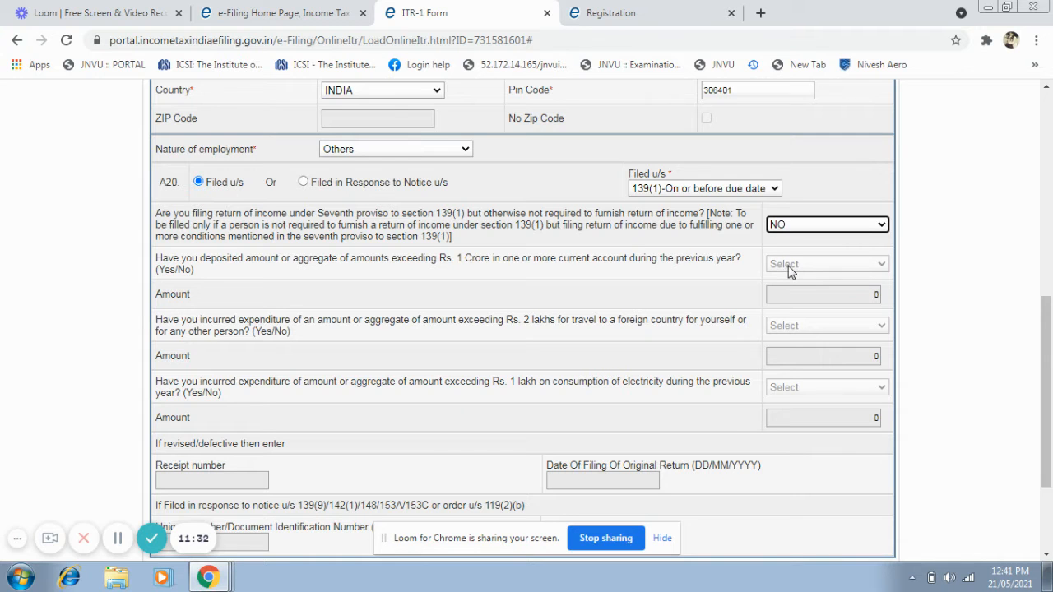
{"action": "left_click_drag", "start_coordinate": [1048, 361], "coordinate": [1041, 435]}
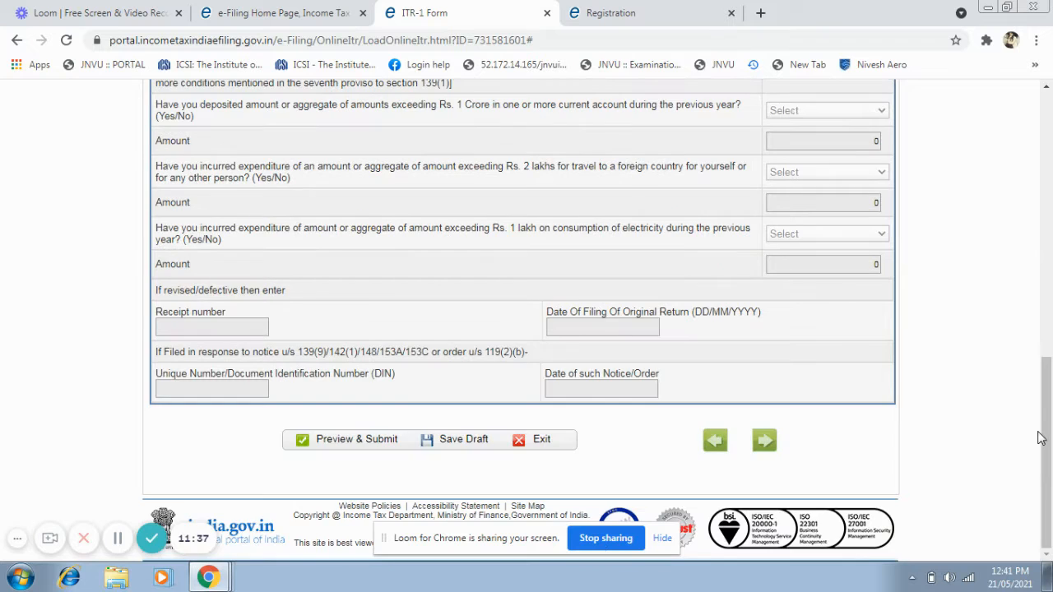
{"action": "left_click", "coordinate": [442, 439]}
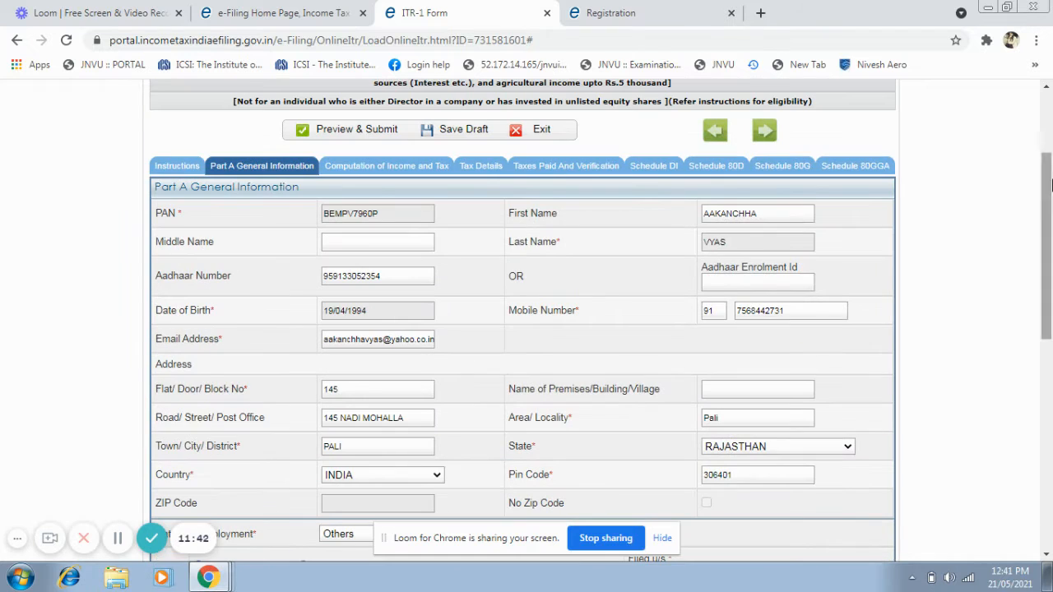
Open Computation of Income and Tax and examine the gross salary field and the available exempt allowance types.
{"action": "left_click", "coordinate": [381, 167]}
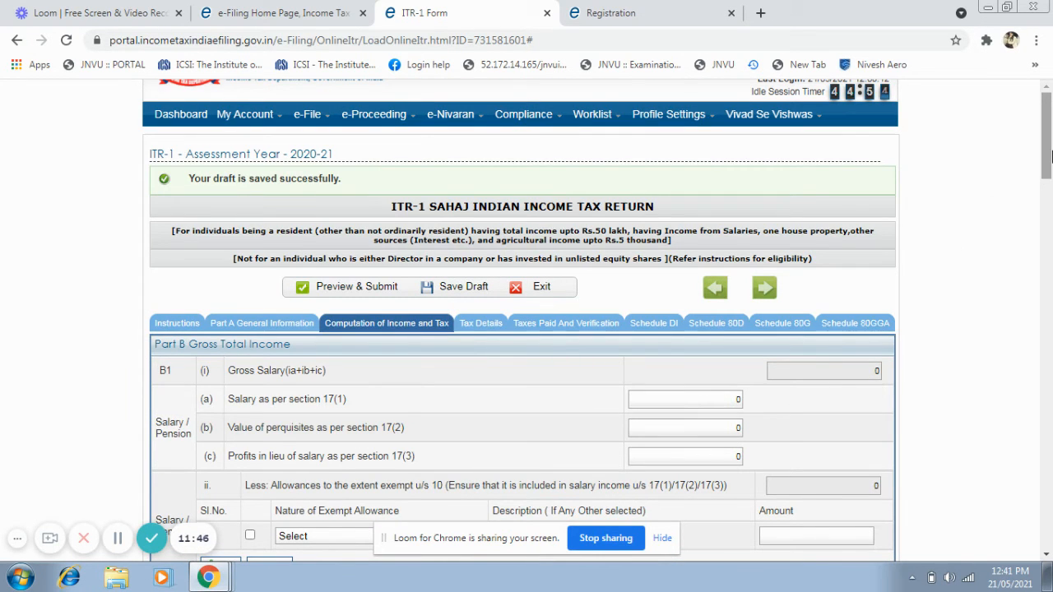
{"action": "left_click_drag", "start_coordinate": [1046, 169], "coordinate": [1050, 197]}
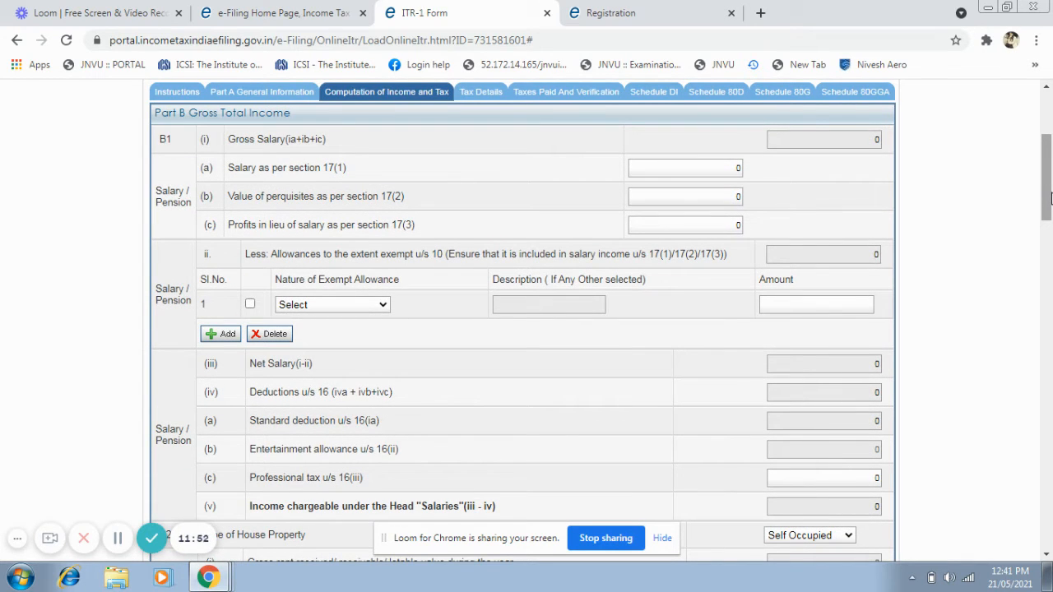
{"action": "left_click", "coordinate": [856, 143]}
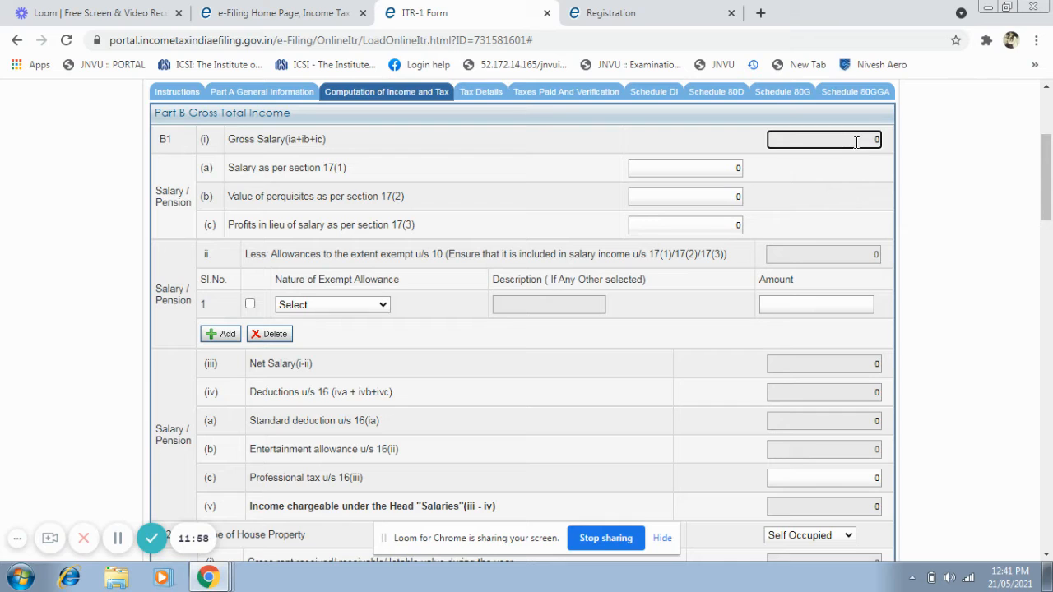
{"action": "double_click", "coordinate": [856, 143]}
{"action": "left_click", "coordinate": [378, 305]}
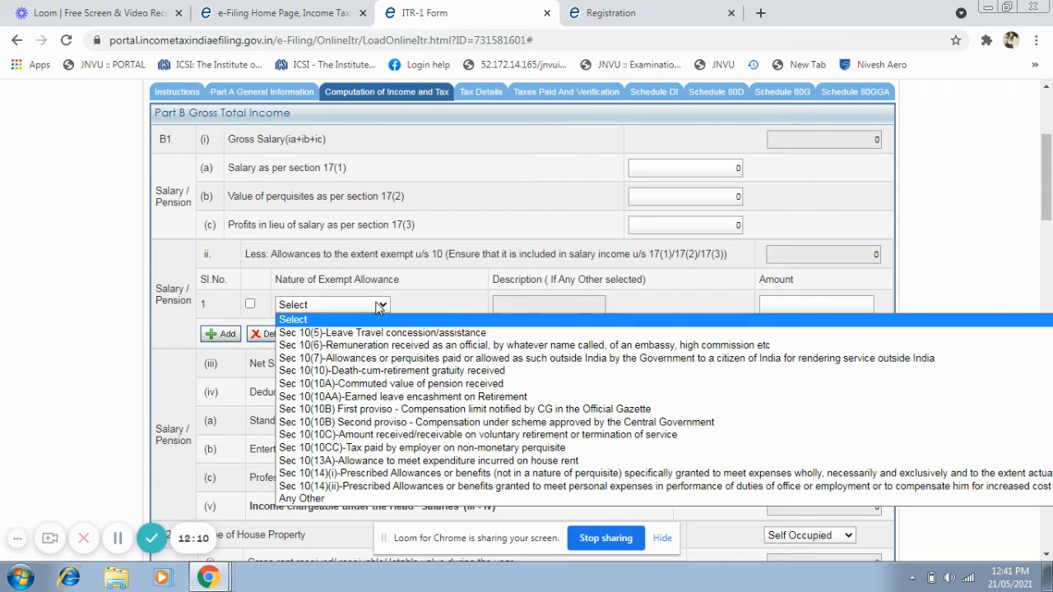
{"action": "left_click", "coordinate": [378, 306]}
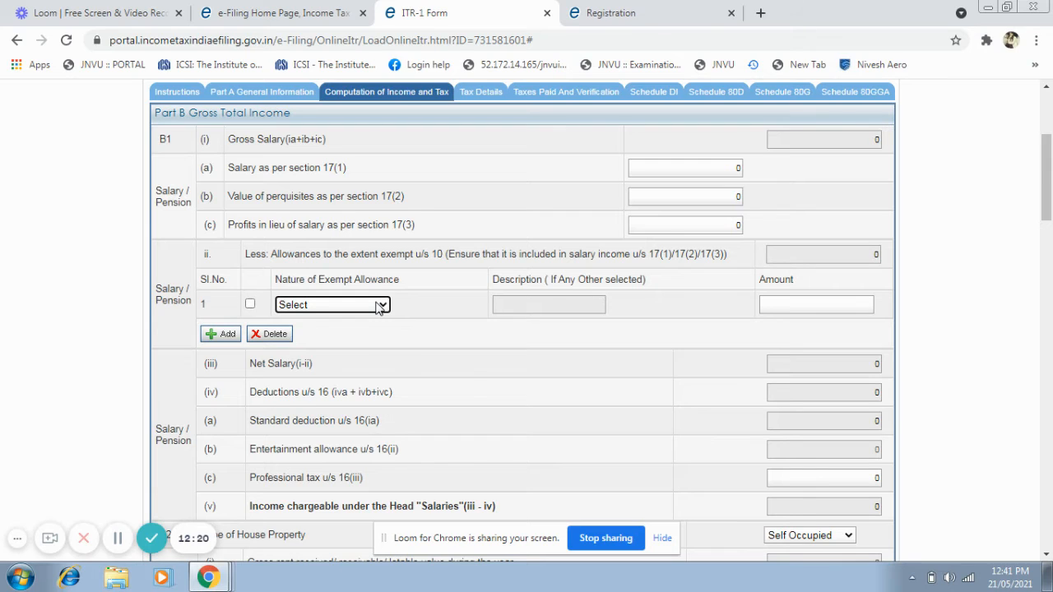
{"action": "left_click", "coordinate": [797, 144]}
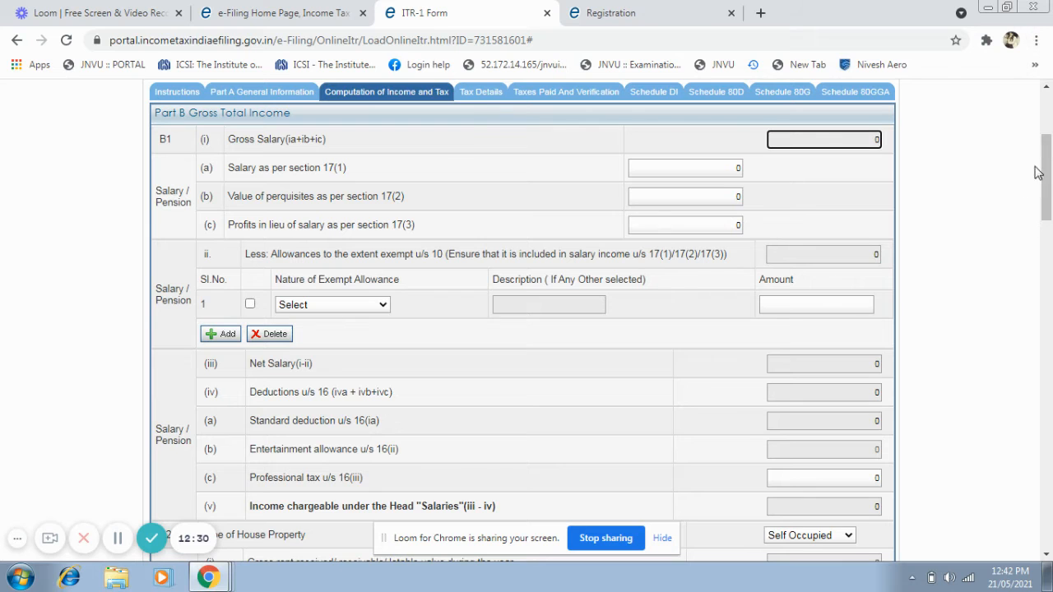
Keep Self Occupied as the type of house property under B2.
{"action": "left_click_drag", "start_coordinate": [1038, 172], "coordinate": [1049, 243]}
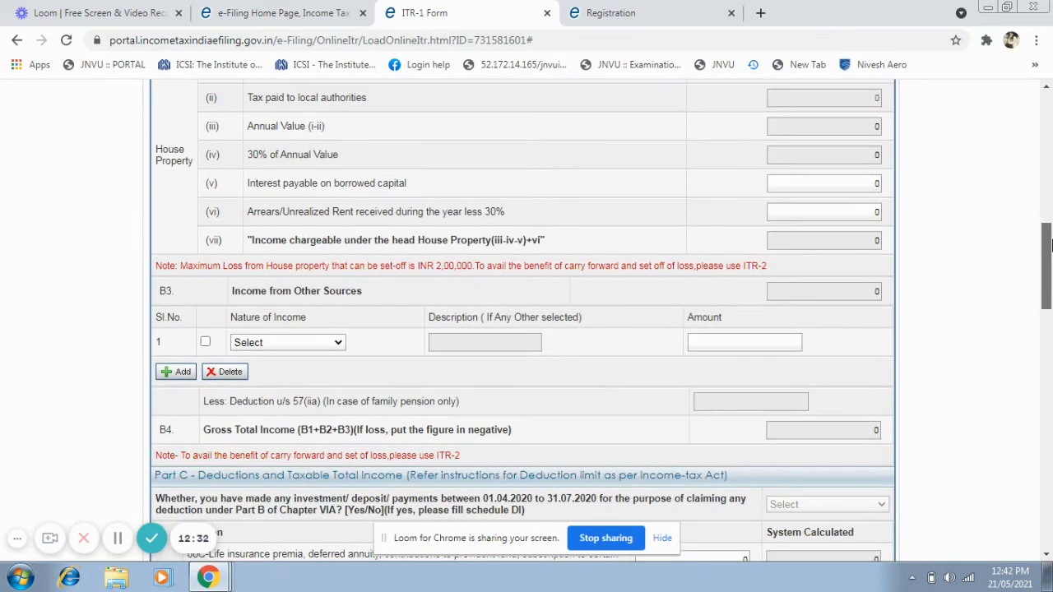
{"action": "scroll", "coordinate": [1046, 278], "scroll_direction": "up", "scroll_amount": 1}
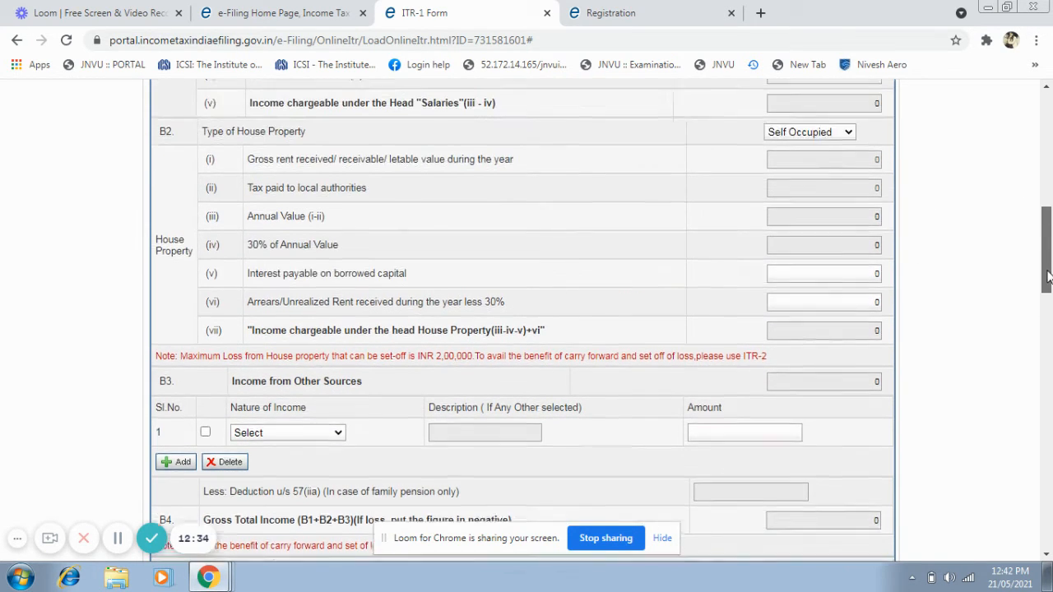
{"action": "scroll", "coordinate": [1047, 278], "scroll_direction": "up", "scroll_amount": 1}
{"action": "left_click", "coordinate": [812, 196]}
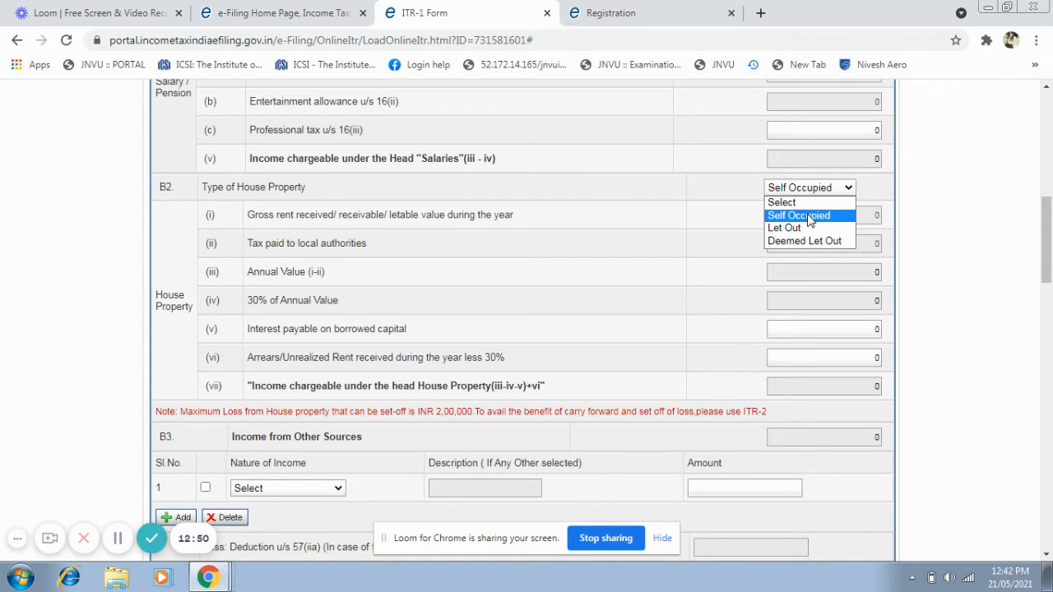
{"action": "left_click", "coordinate": [807, 215]}
{"action": "left_click", "coordinate": [944, 228]}
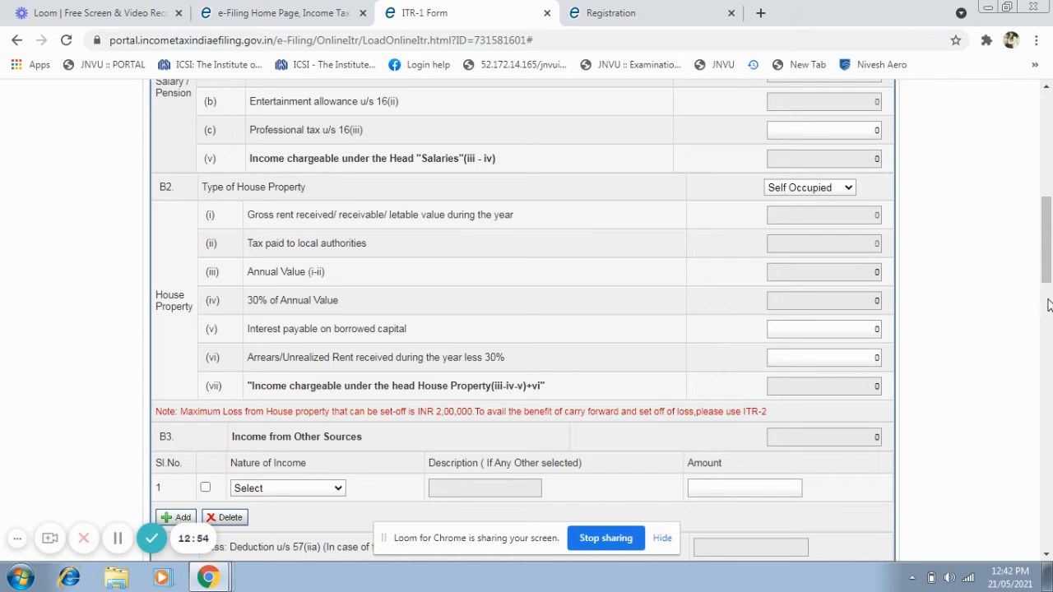
Examine the income from other sources, Chapter VI-A deduction, exempt income and Part D tax payable fields.
{"action": "left_click_drag", "start_coordinate": [1044, 235], "coordinate": [1049, 333]}
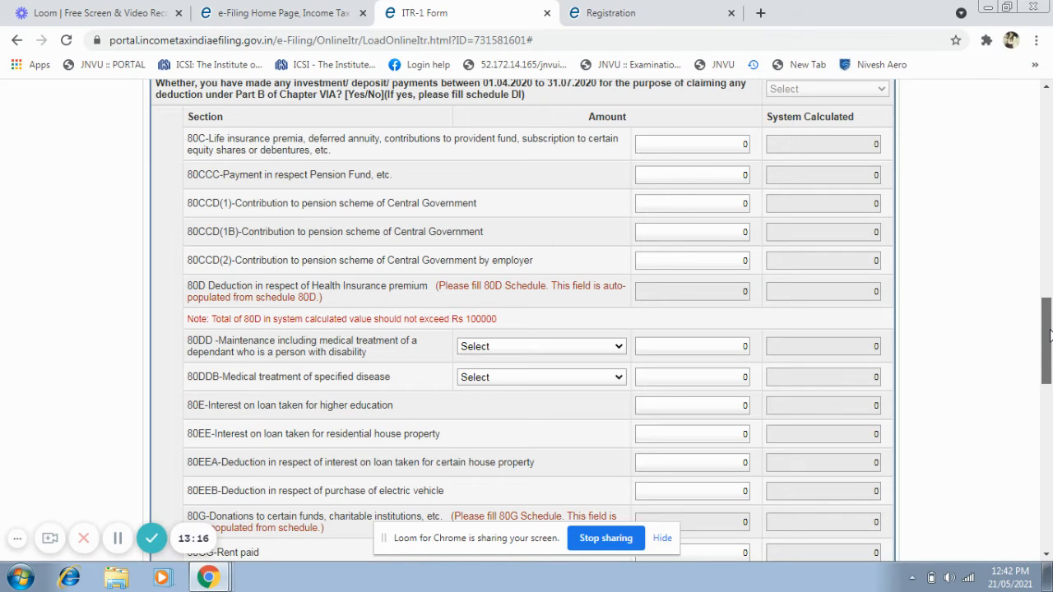
{"action": "left_click_drag", "start_coordinate": [1049, 333], "coordinate": [1048, 344]}
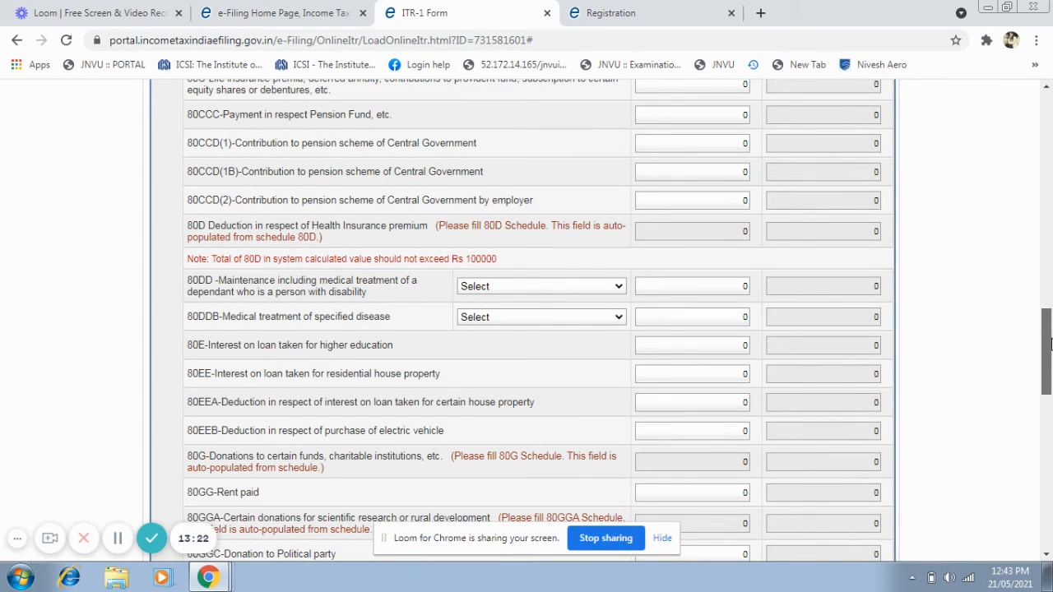
{"action": "left_click_drag", "start_coordinate": [1049, 344], "coordinate": [1049, 345]}
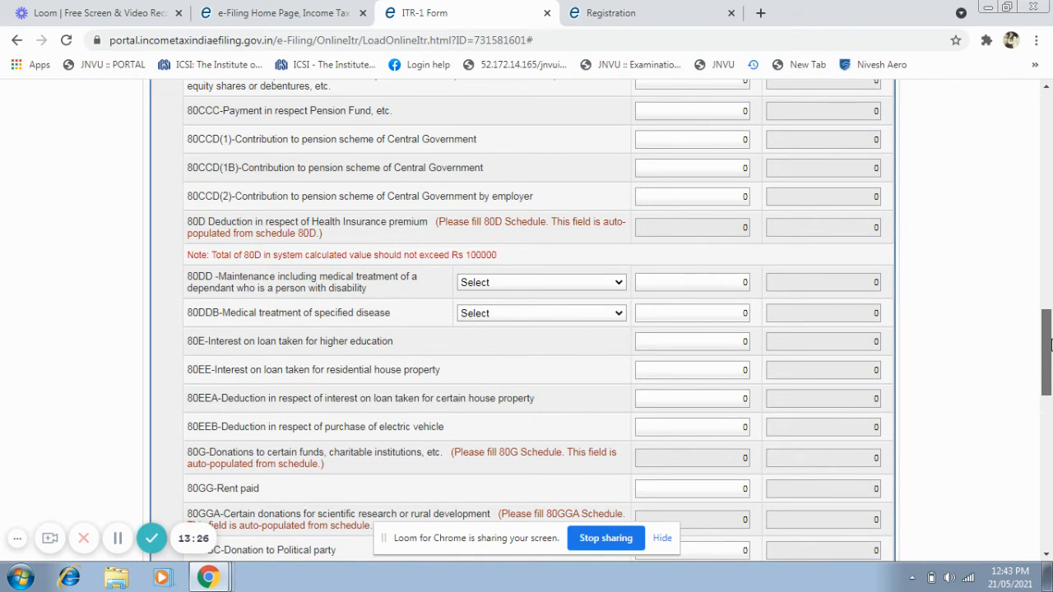
{"action": "left_click_drag", "start_coordinate": [1048, 344], "coordinate": [1048, 345]}
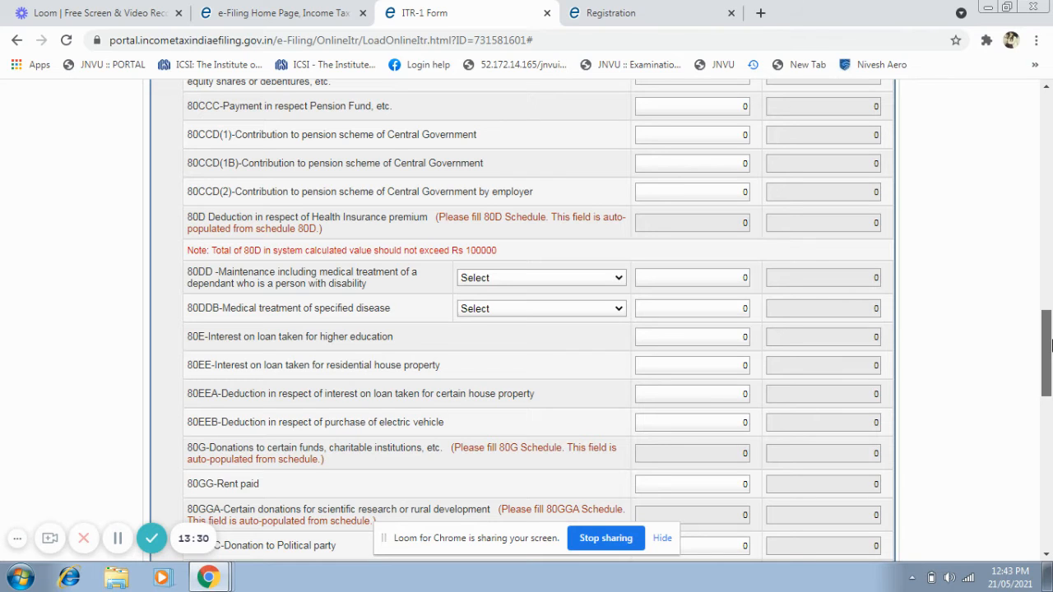
{"action": "left_click_drag", "start_coordinate": [1050, 344], "coordinate": [1049, 344]}
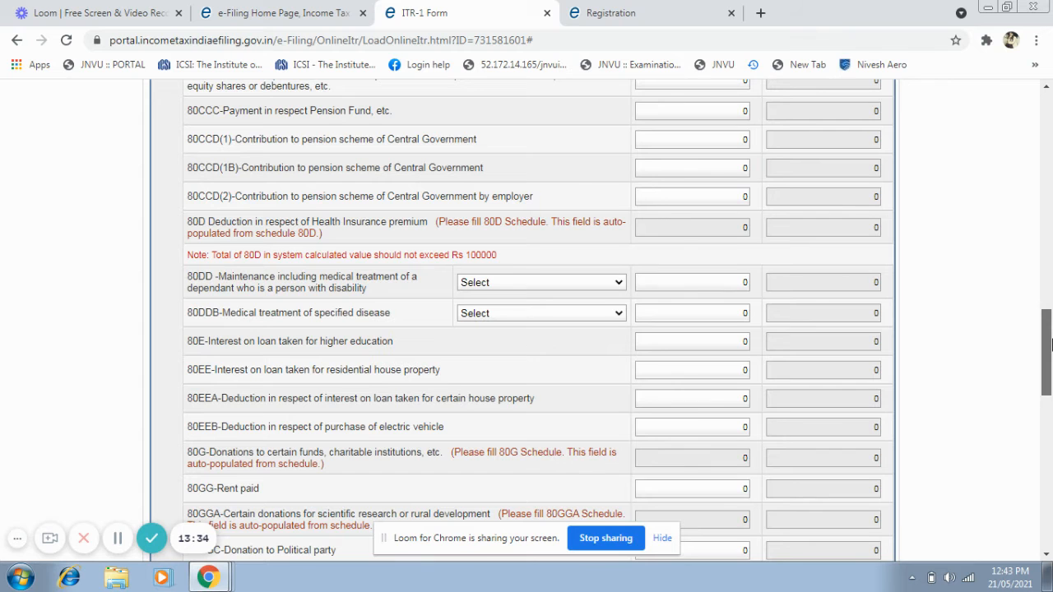
{"action": "left_click_drag", "start_coordinate": [1048, 344], "coordinate": [1047, 395]}
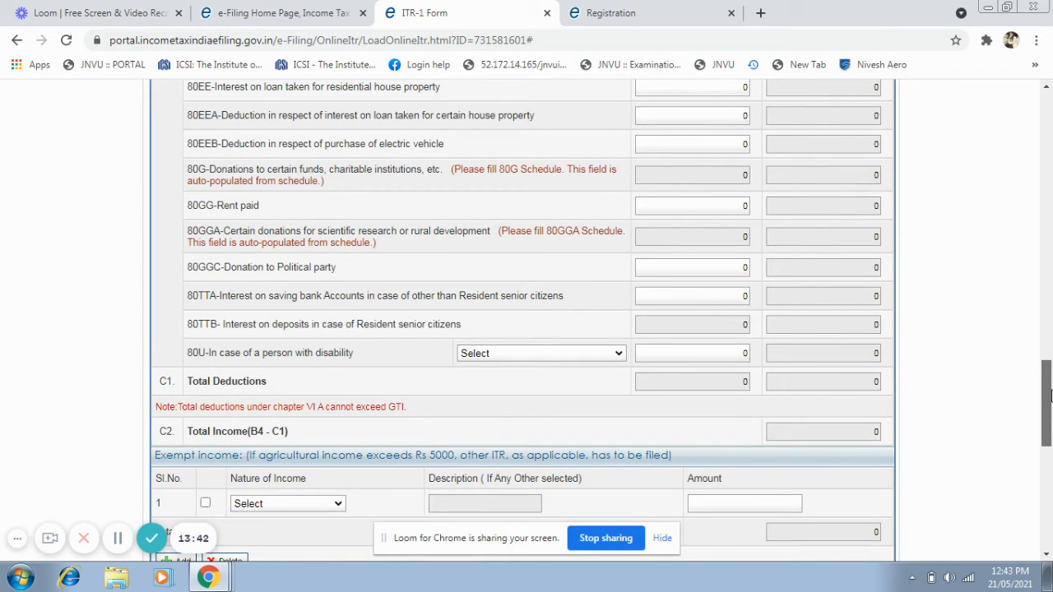
{"action": "left_click_drag", "start_coordinate": [1050, 396], "coordinate": [1050, 411]}
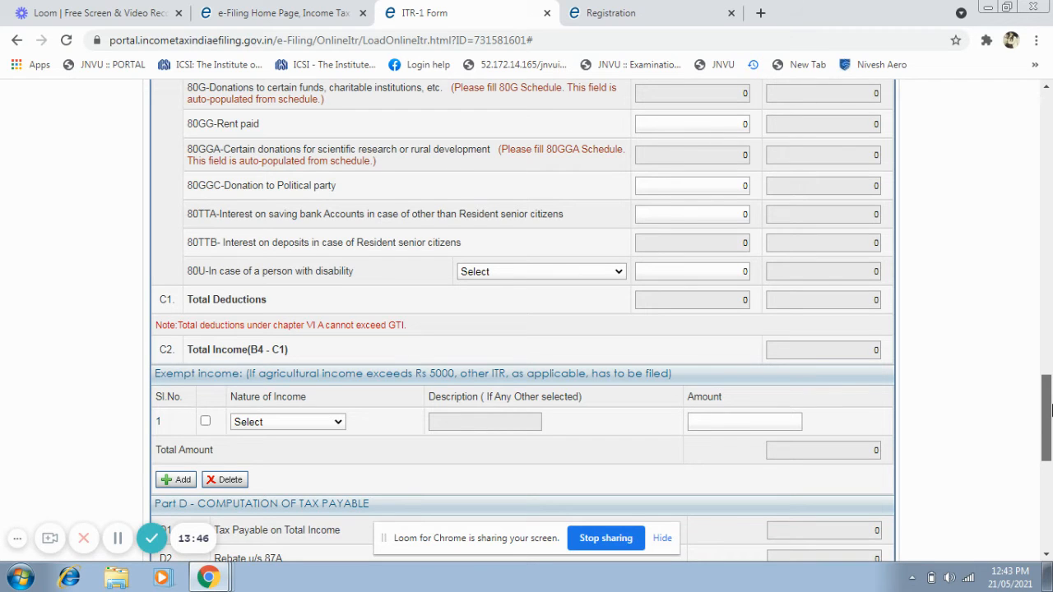
{"action": "left_click_drag", "start_coordinate": [1051, 410], "coordinate": [1051, 404]}
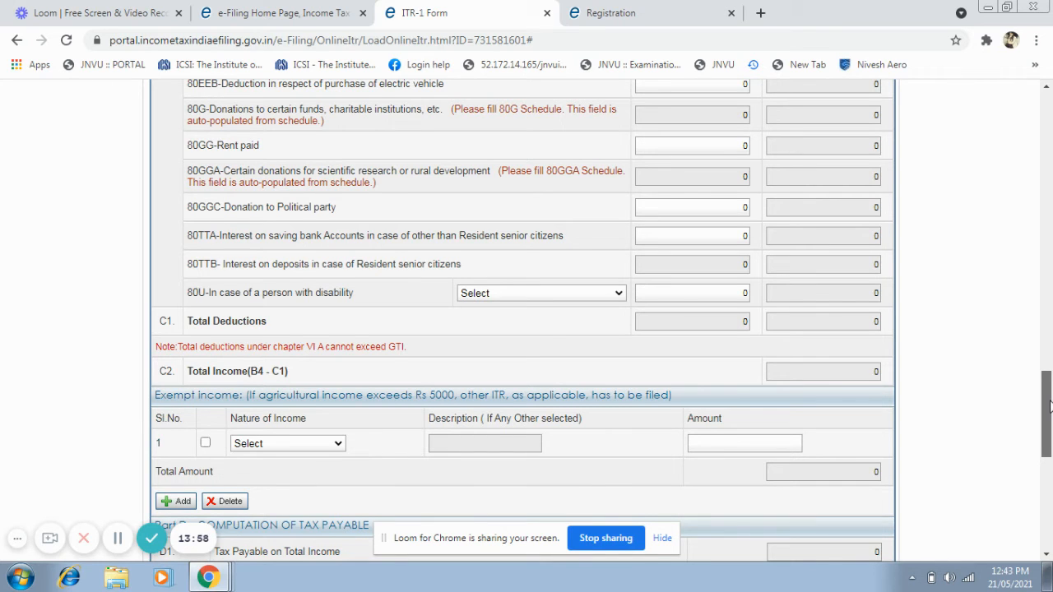
{"action": "left_click_drag", "start_coordinate": [1049, 403], "coordinate": [1051, 482]}
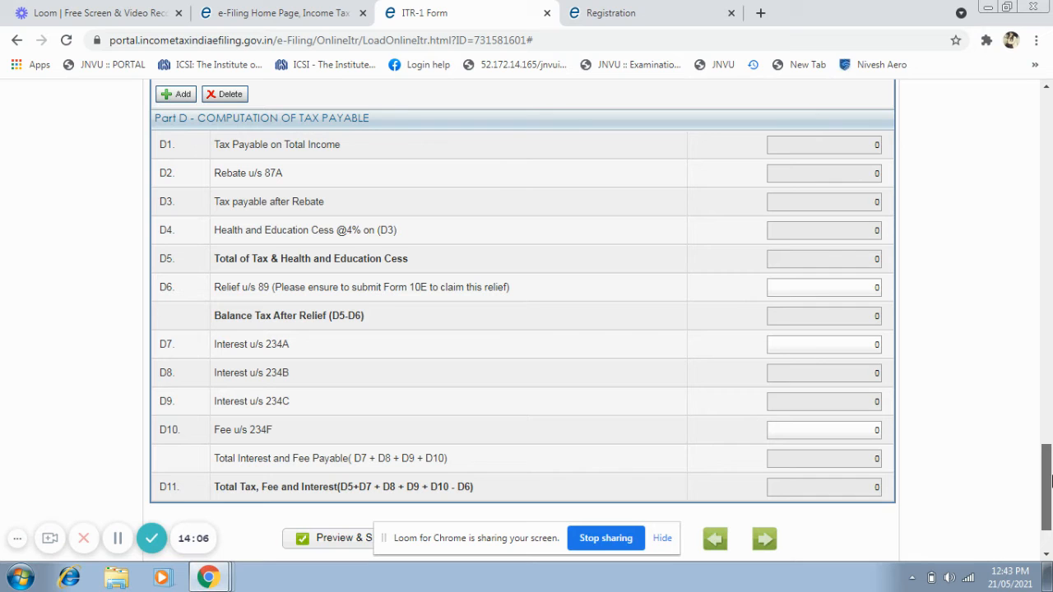
Open Tax Details and examine the TDS schedules for salary and for income other than salary.
{"action": "left_click_drag", "start_coordinate": [1051, 481], "coordinate": [1051, 124]}
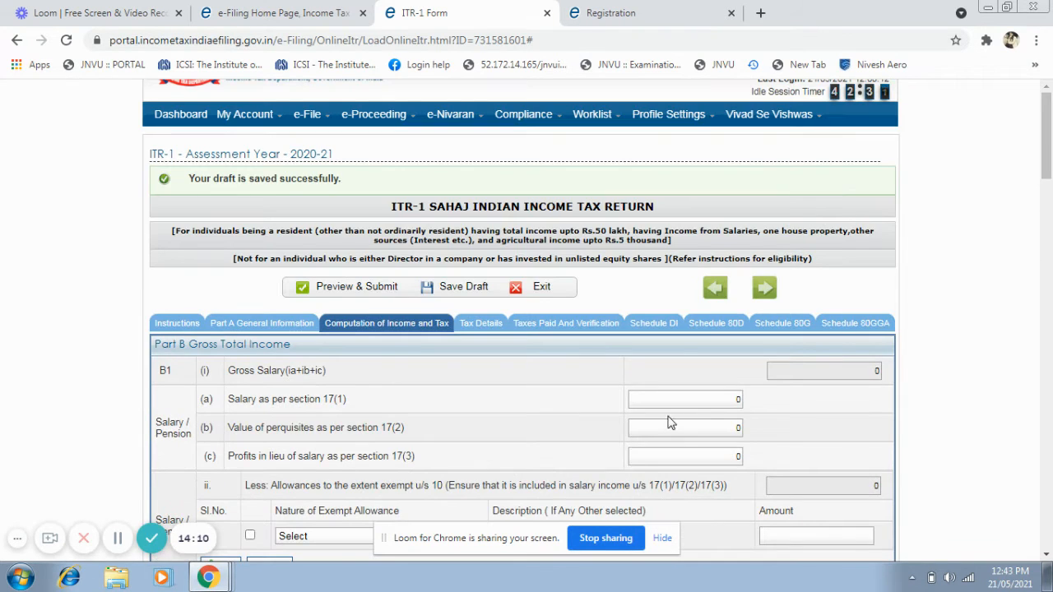
{"action": "left_click", "coordinate": [480, 324]}
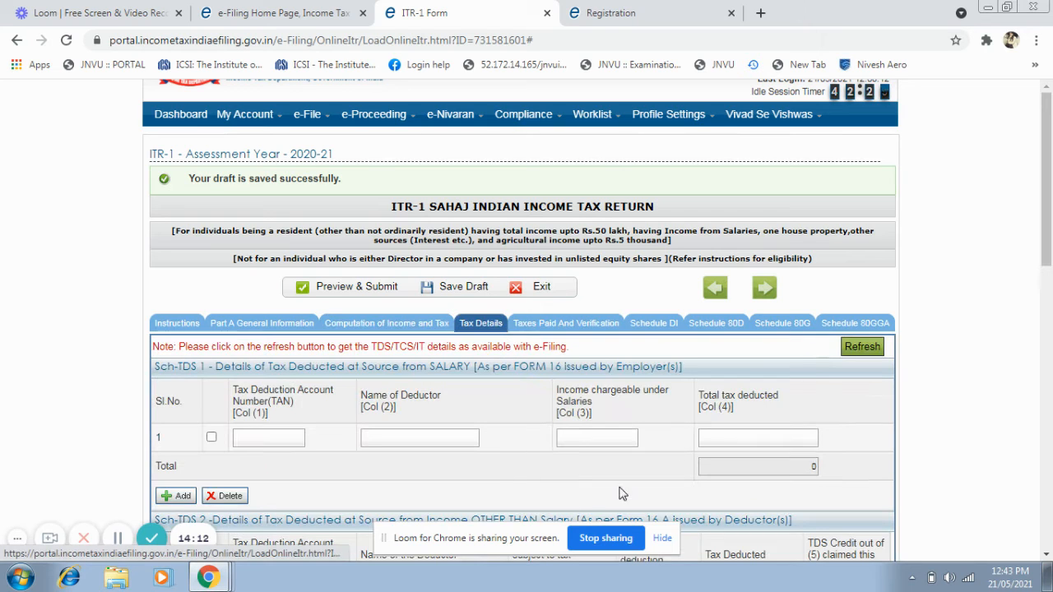
{"action": "left_click_drag", "start_coordinate": [1051, 200], "coordinate": [1050, 228]}
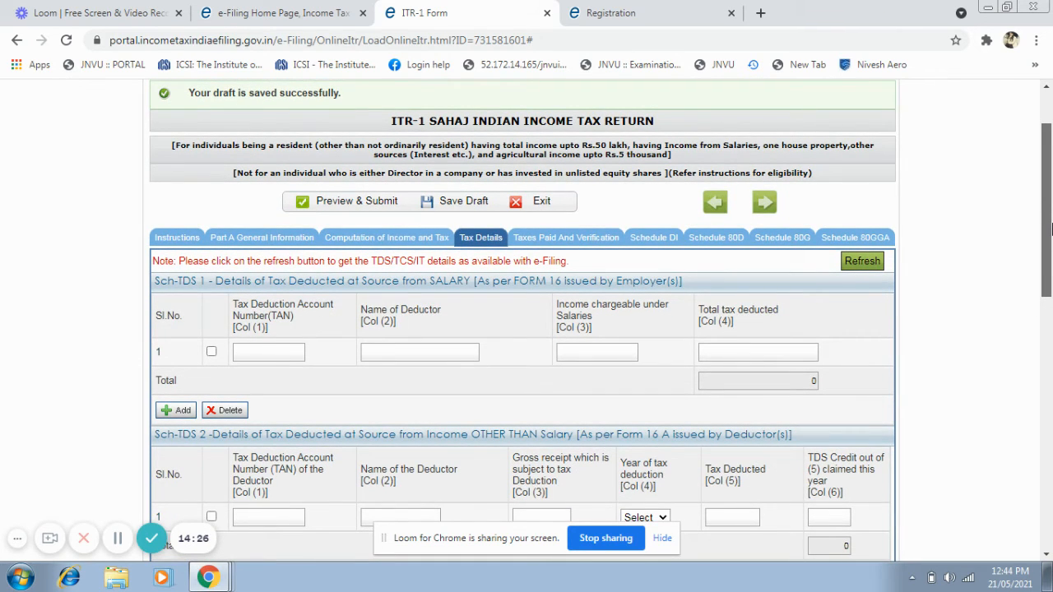
{"action": "left_click_drag", "start_coordinate": [1051, 229], "coordinate": [1051, 236]}
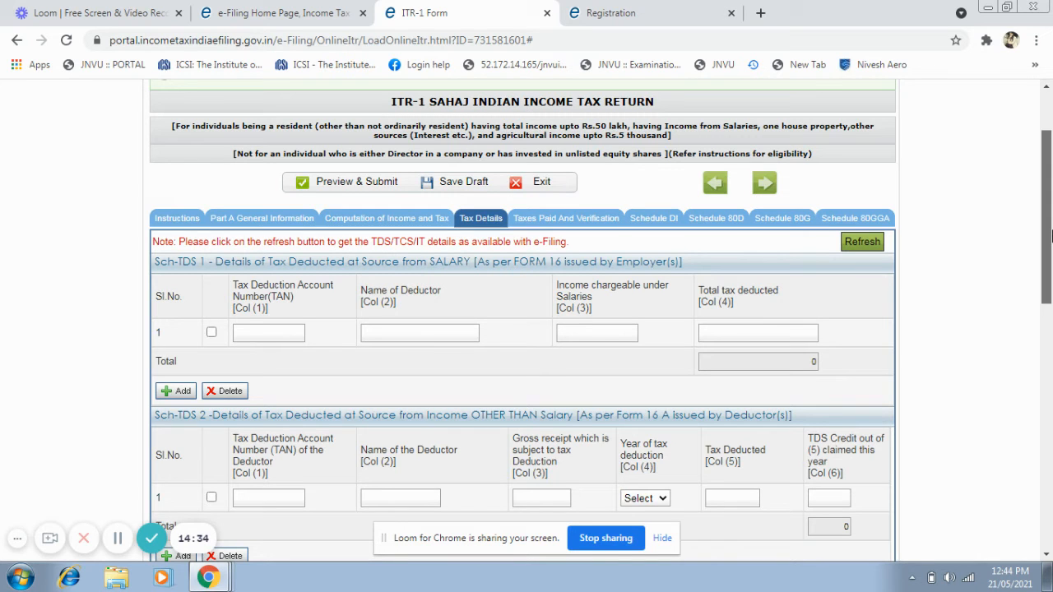
{"action": "mouse_move", "coordinate": [1052, 236]}
{"action": "left_mouse_down"}
{"action": "mouse_move", "coordinate": [1048, 448]}
{"action": "mouse_move", "coordinate": [1050, 215]}
{"action": "left_mouse_up"}
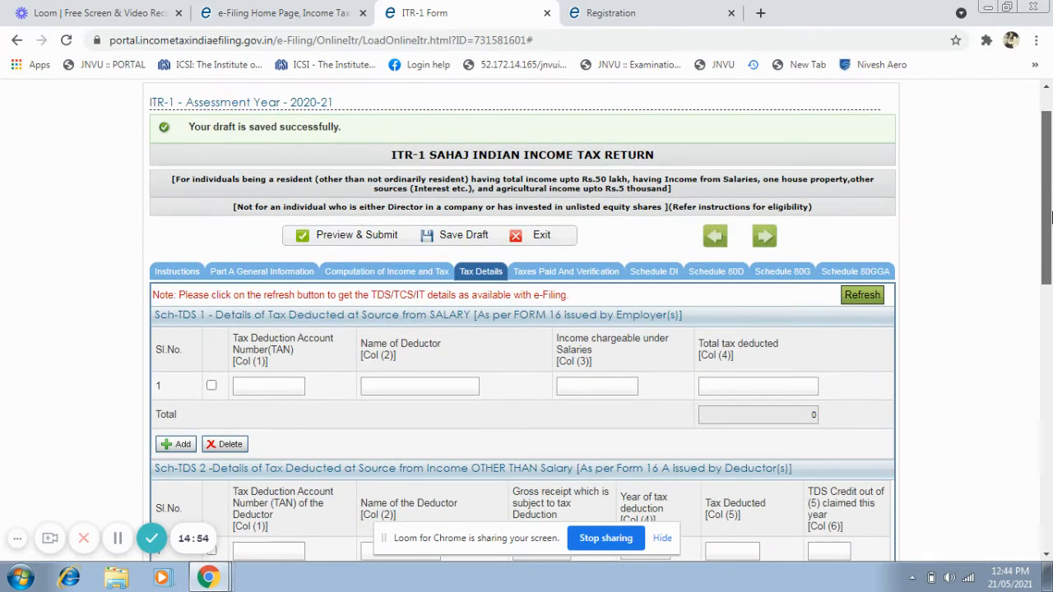
Open Taxes Paid And Verification, dismiss the save reminder, and examine the total taxes paid and bank account details fields.
{"action": "left_click", "coordinate": [604, 271]}
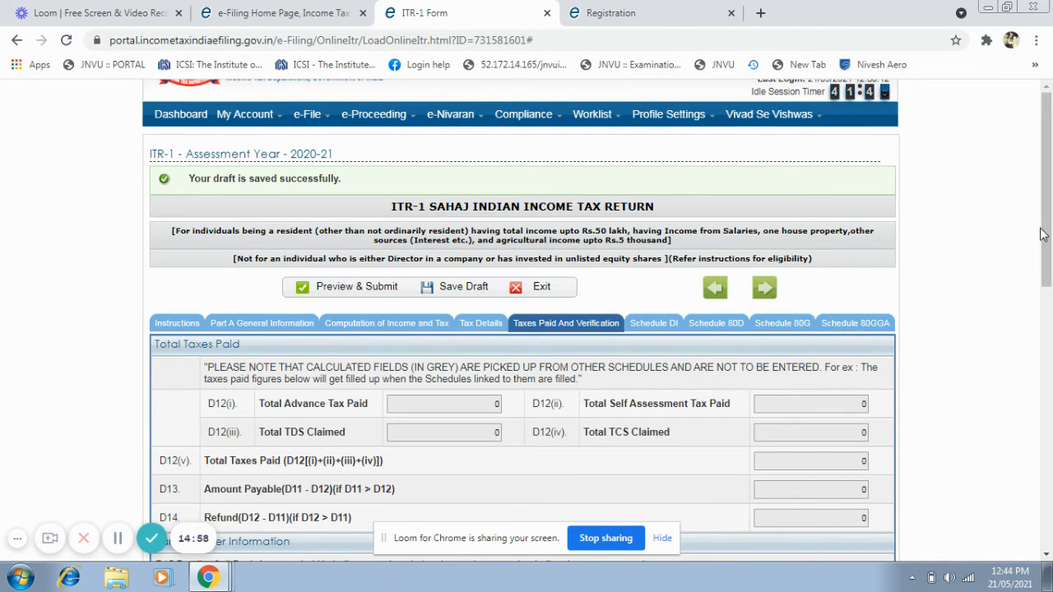
{"action": "left_click_drag", "start_coordinate": [1041, 235], "coordinate": [1050, 285]}
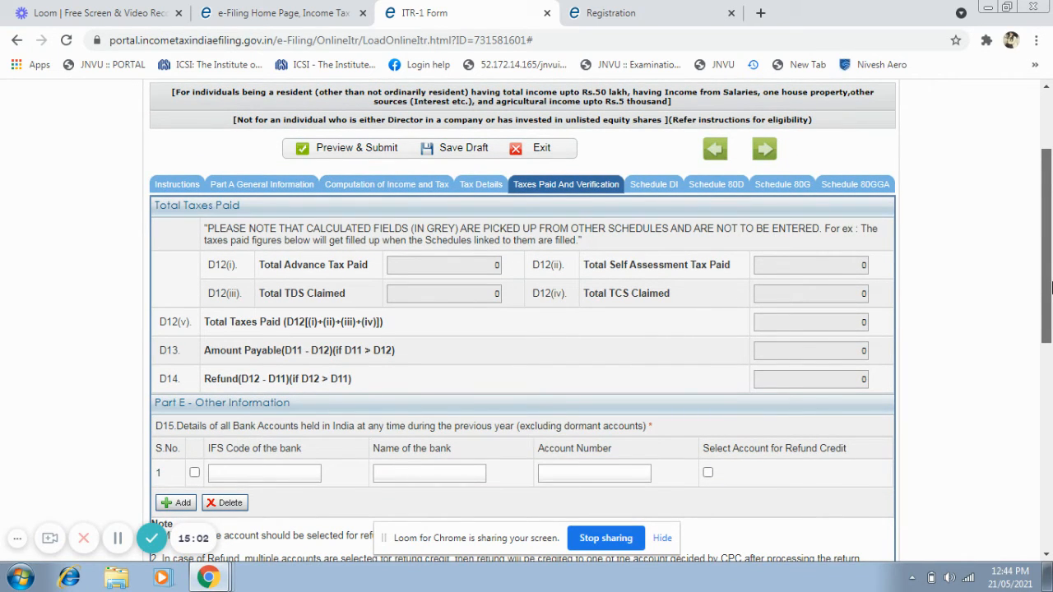
{"action": "left_click_drag", "start_coordinate": [1051, 286], "coordinate": [1051, 294]}
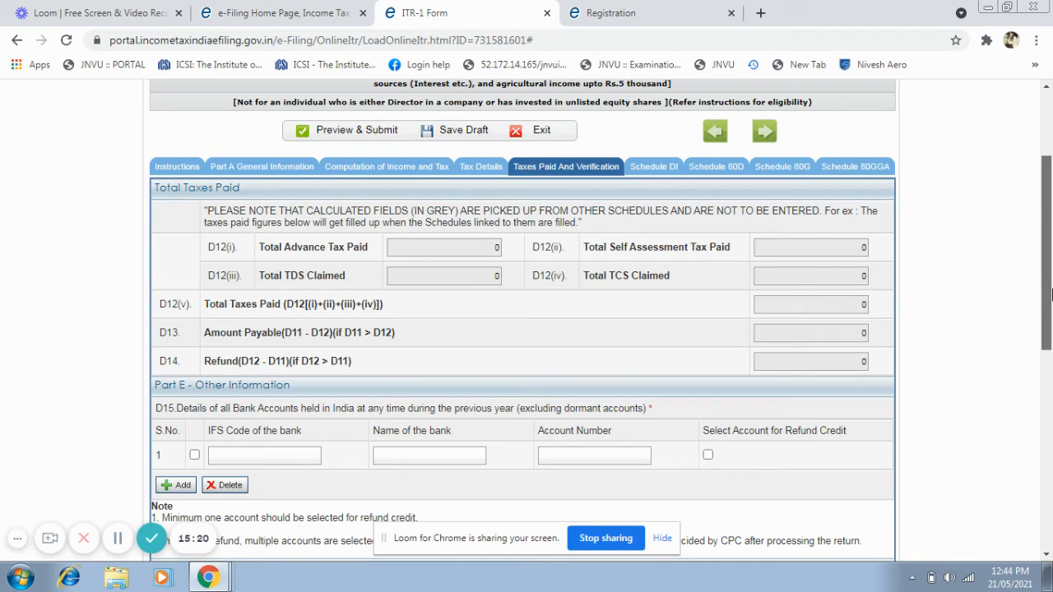
{"action": "left_click_drag", "start_coordinate": [1051, 295], "coordinate": [1050, 300]}
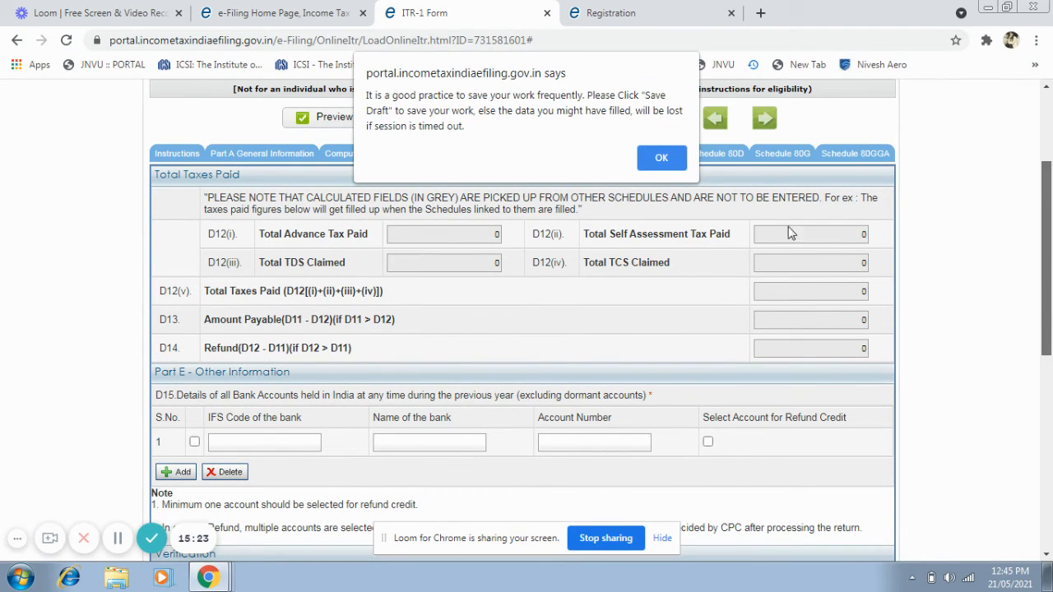
{"action": "left_click", "coordinate": [669, 158]}
{"action": "left_click", "coordinate": [673, 159]}
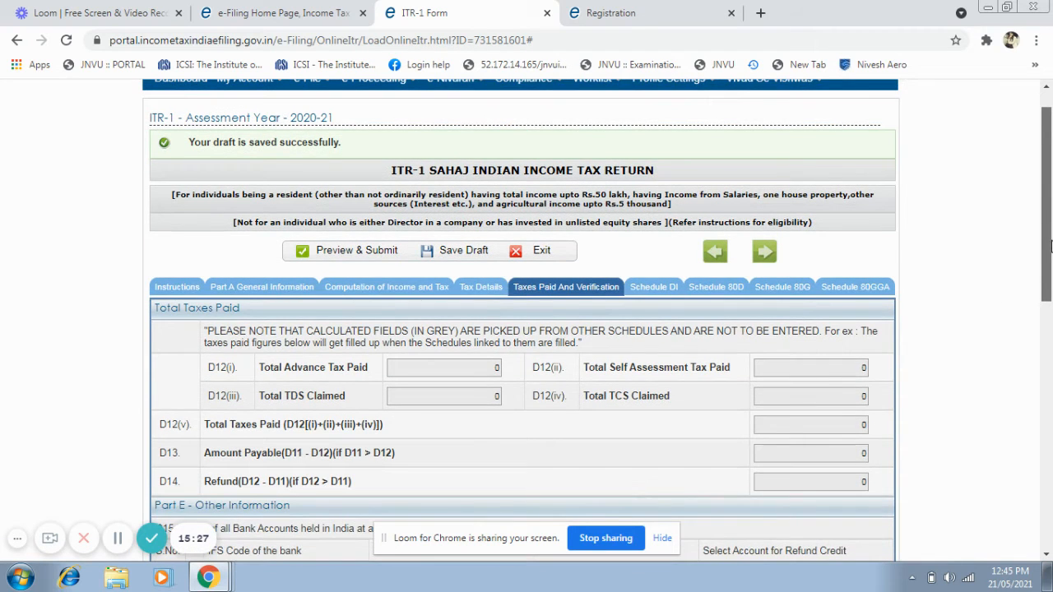
{"action": "left_click_drag", "start_coordinate": [1050, 300], "coordinate": [1051, 416]}
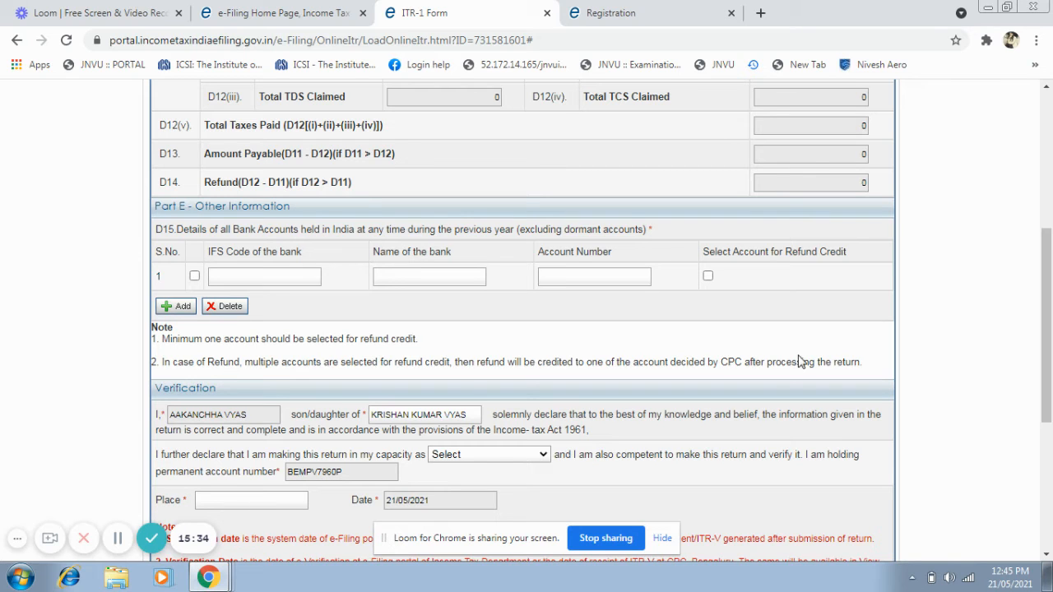
{"action": "left_click_drag", "start_coordinate": [1049, 276], "coordinate": [1049, 226]}
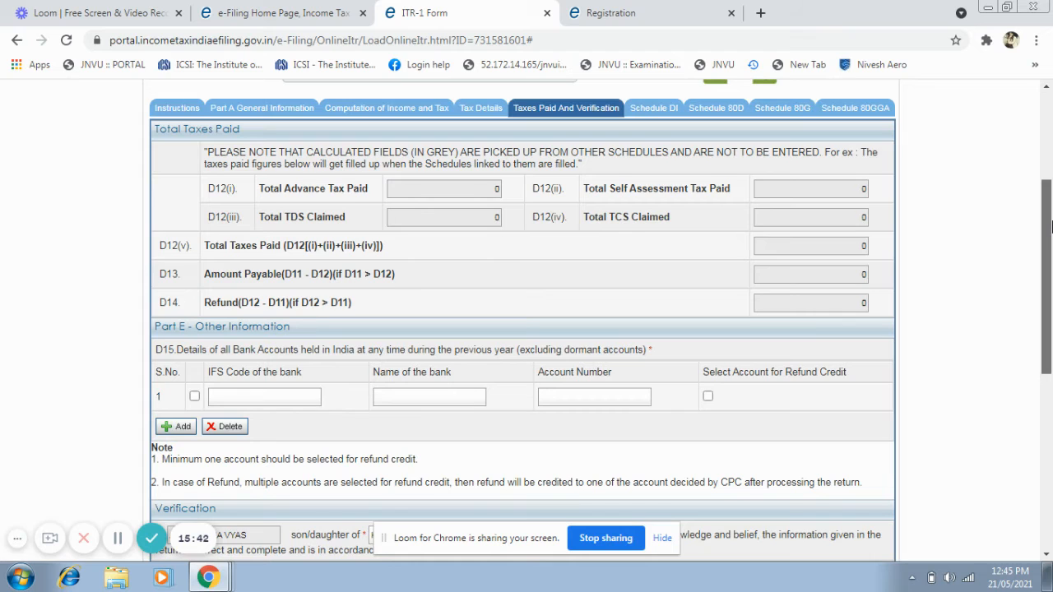
{"action": "left_click_drag", "start_coordinate": [1052, 227], "coordinate": [1052, 228]}
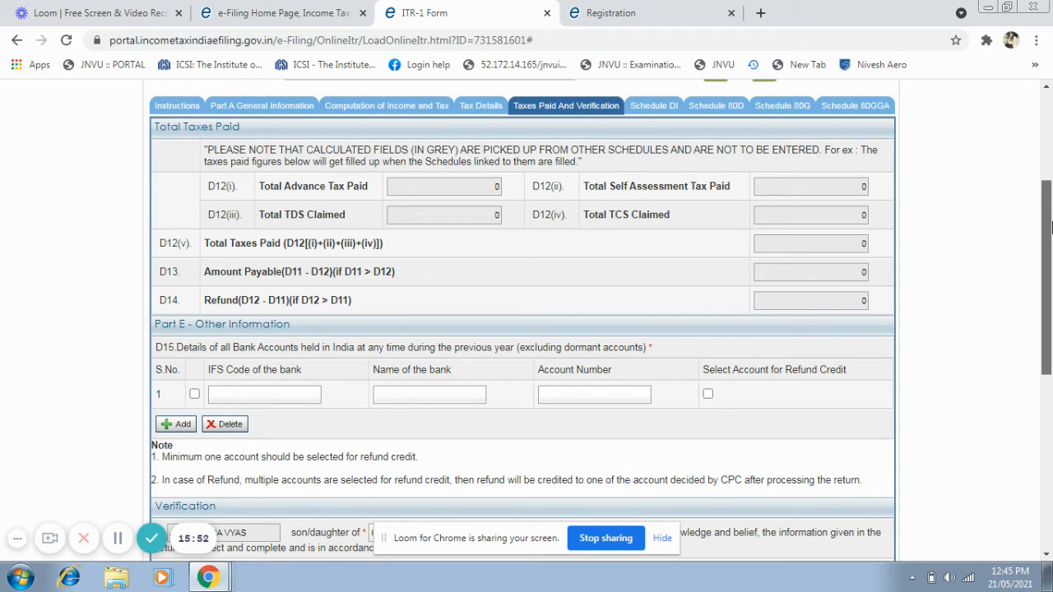
Set the capacity in which the return is made to Self in the Verification declaration.
{"action": "left_click_drag", "start_coordinate": [1051, 226], "coordinate": [1051, 401]}
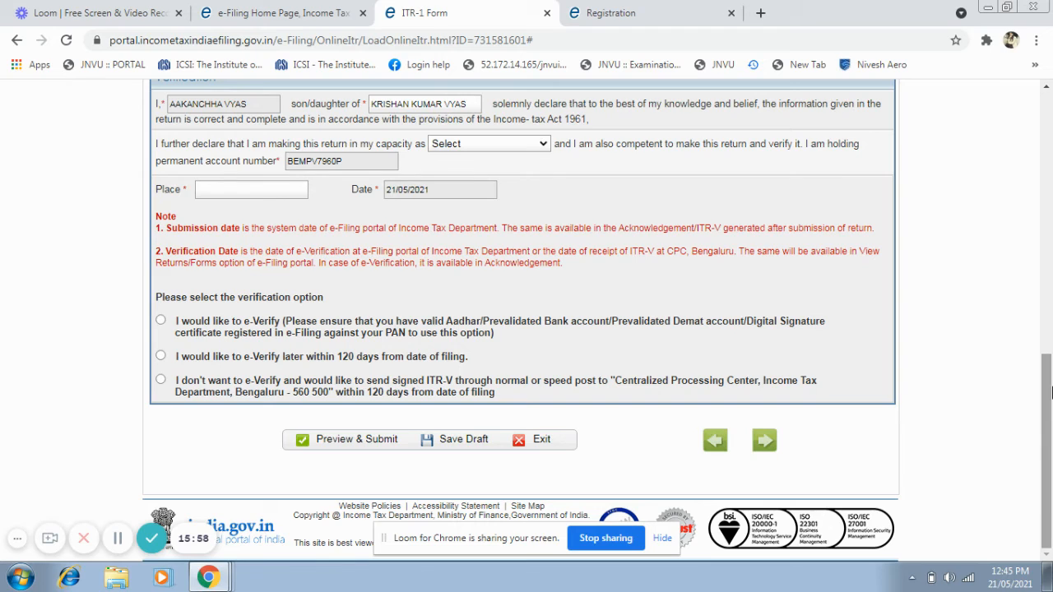
{"action": "left_click", "coordinate": [542, 144]}
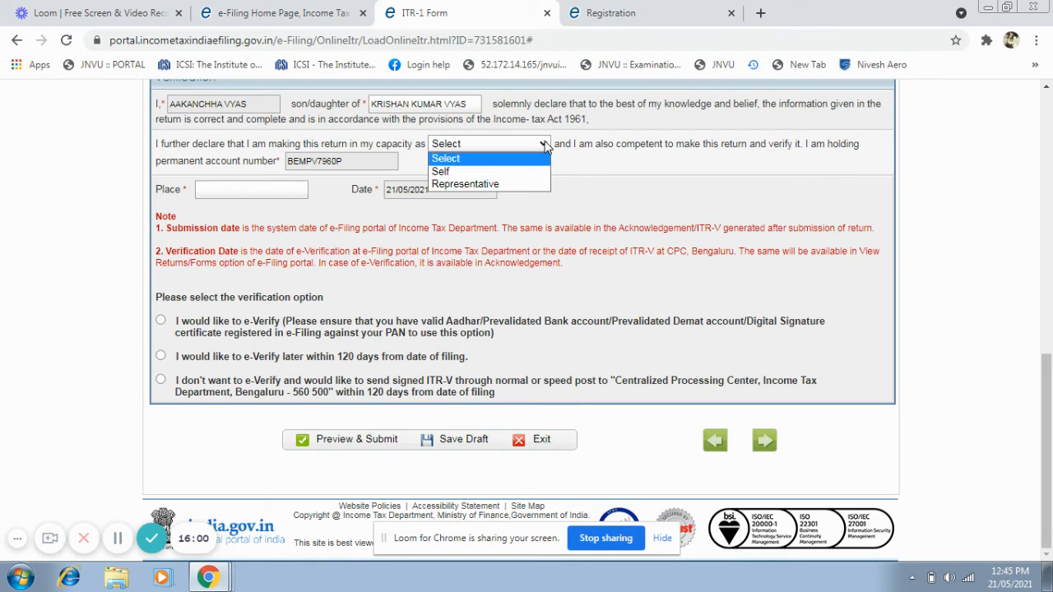
{"action": "left_click", "coordinate": [519, 174]}
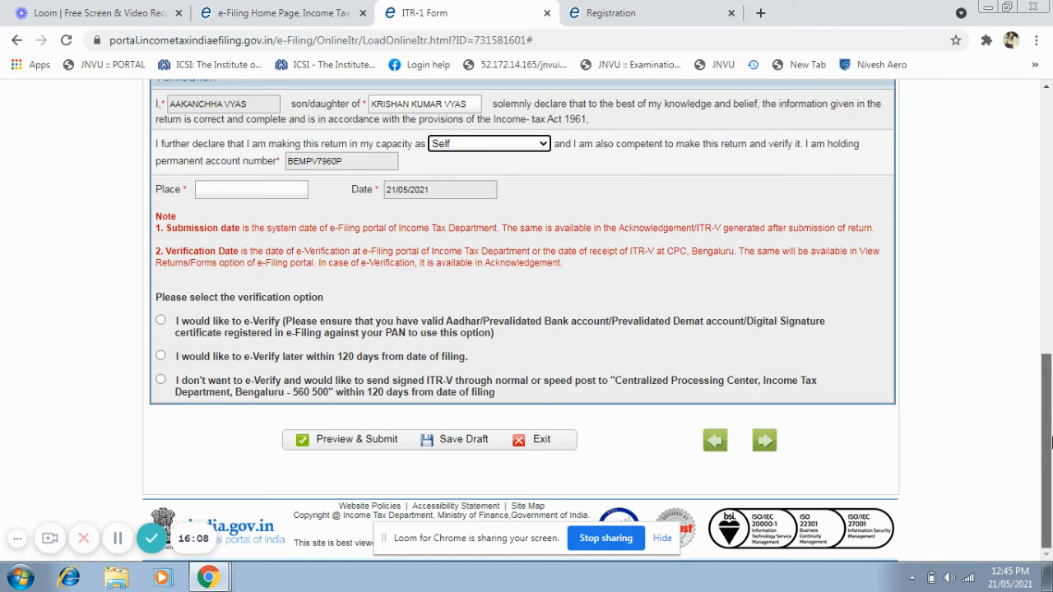
Enter delhi as the place of verification and choose the "I would like to e-Verify" option.
{"action": "left_click", "coordinate": [294, 191]}
{"action": "type", "text": "delhi"}
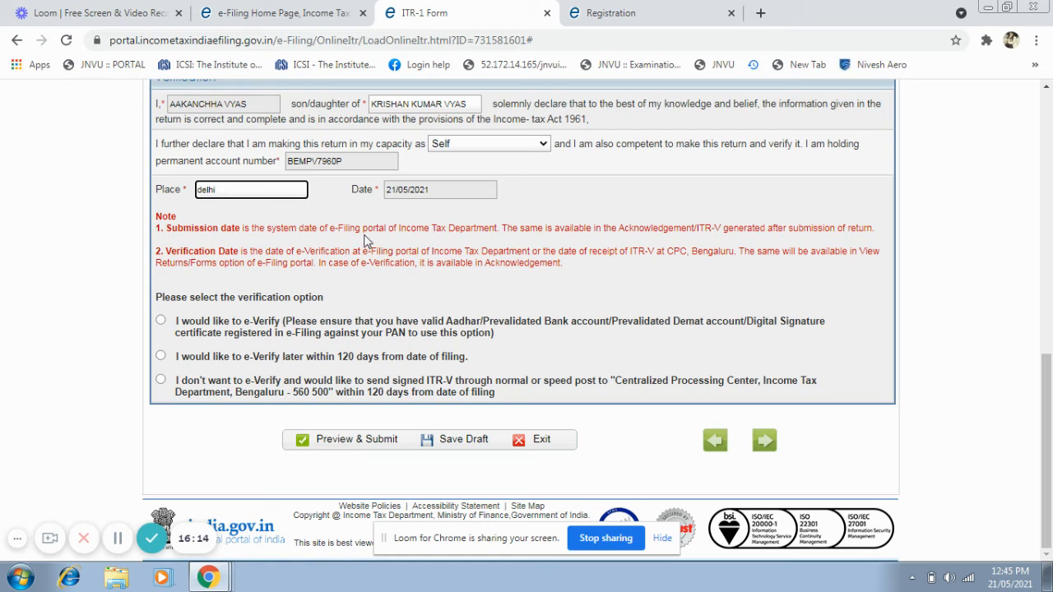
{"action": "left_click", "coordinate": [345, 225]}
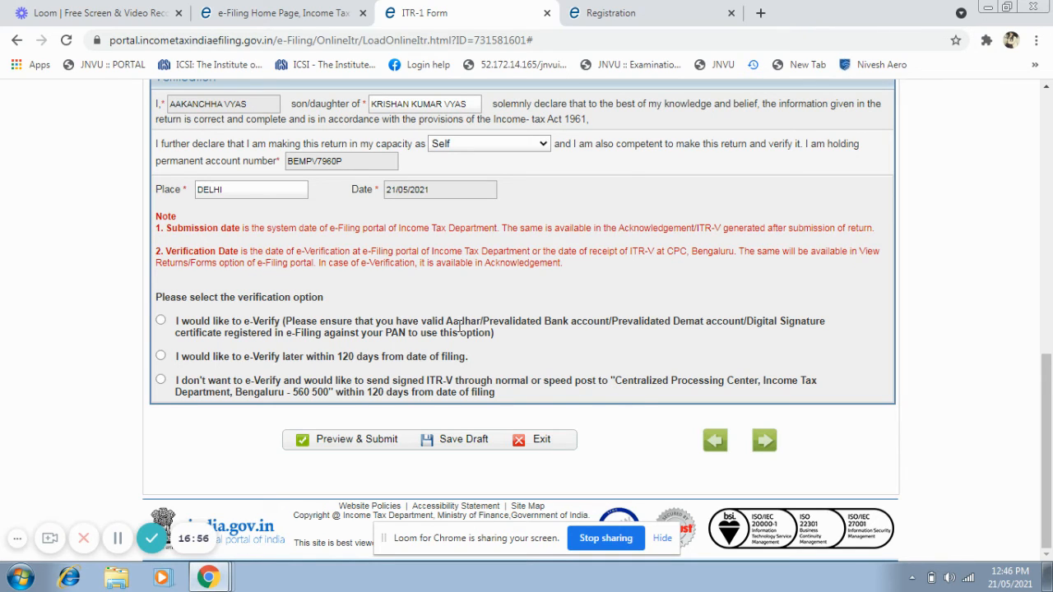
{"action": "left_click", "coordinate": [160, 320]}
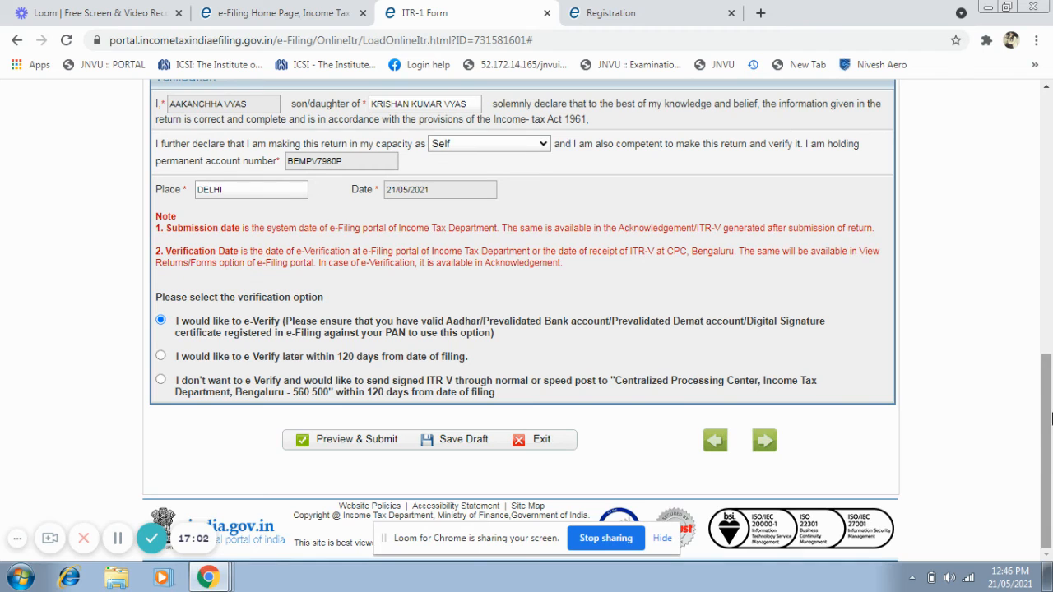
Open Schedule DI and examine the investment, deposit and payment fields for claiming deductions under Chapter VIA.
{"action": "scroll", "coordinate": [1024, 260], "scroll_direction": "up", "scroll_amount": 1}
{"action": "left_click_drag", "start_coordinate": [1024, 259], "coordinate": [1026, 150]}
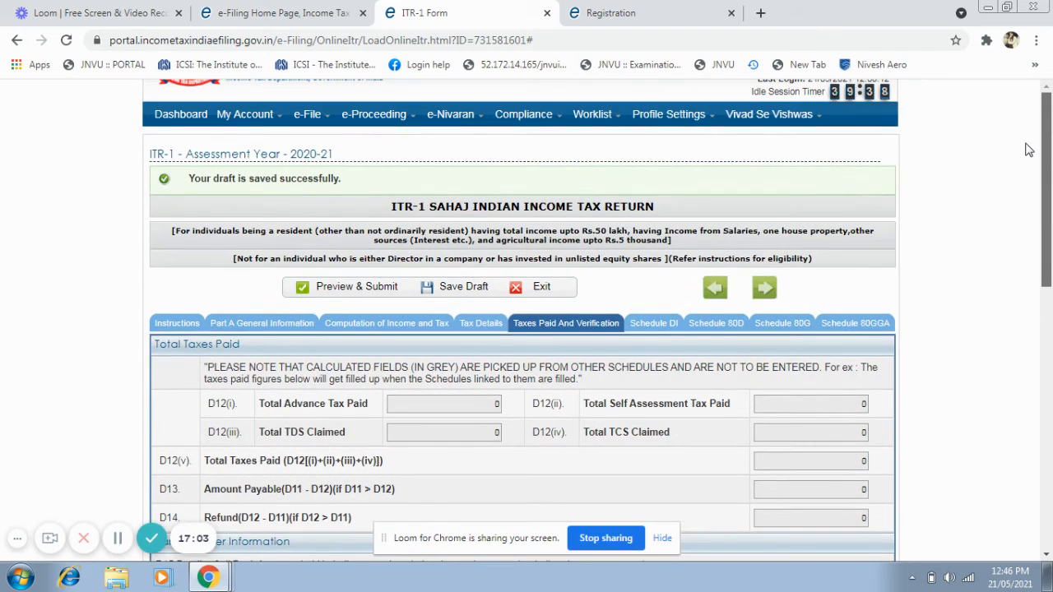
{"action": "left_click", "coordinate": [658, 324]}
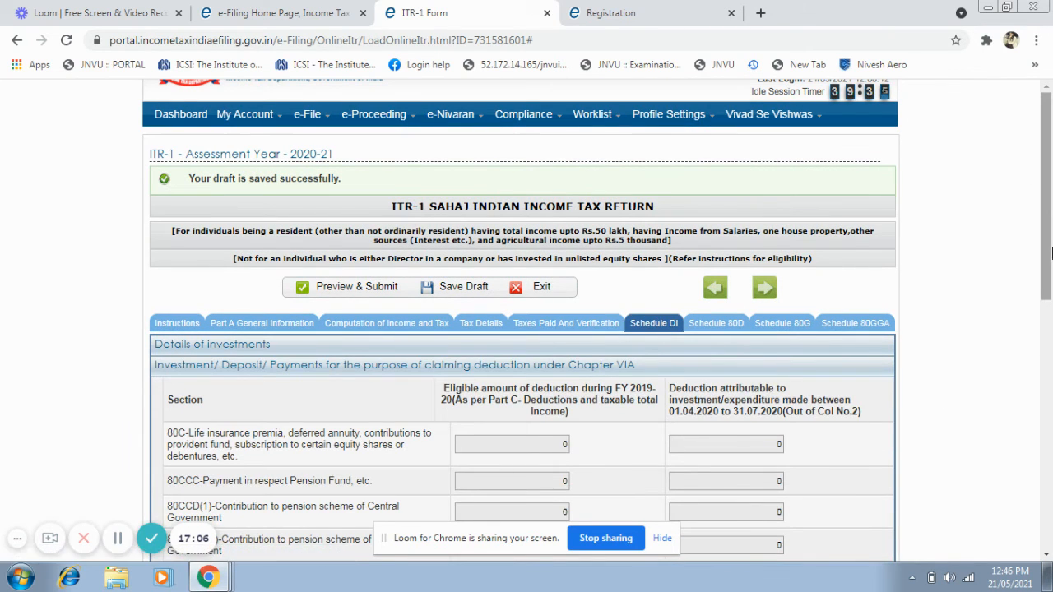
{"action": "left_click_drag", "start_coordinate": [1049, 200], "coordinate": [1050, 221]}
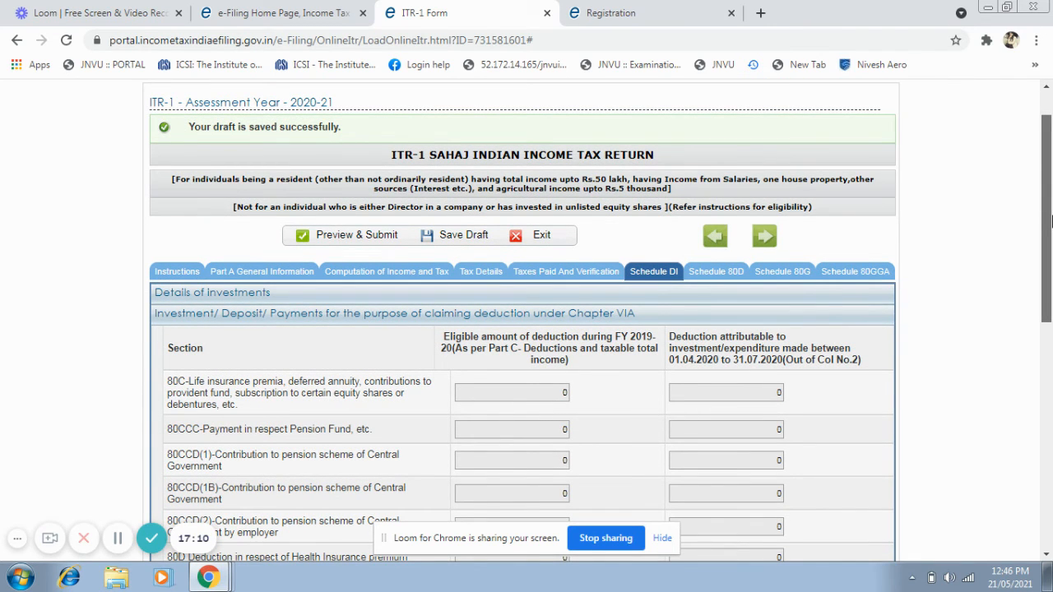
{"action": "mouse_move", "coordinate": [1050, 220]}
{"action": "left_mouse_down"}
{"action": "mouse_move", "coordinate": [1050, 447]}
{"action": "mouse_move", "coordinate": [1050, 210]}
{"action": "left_mouse_up"}
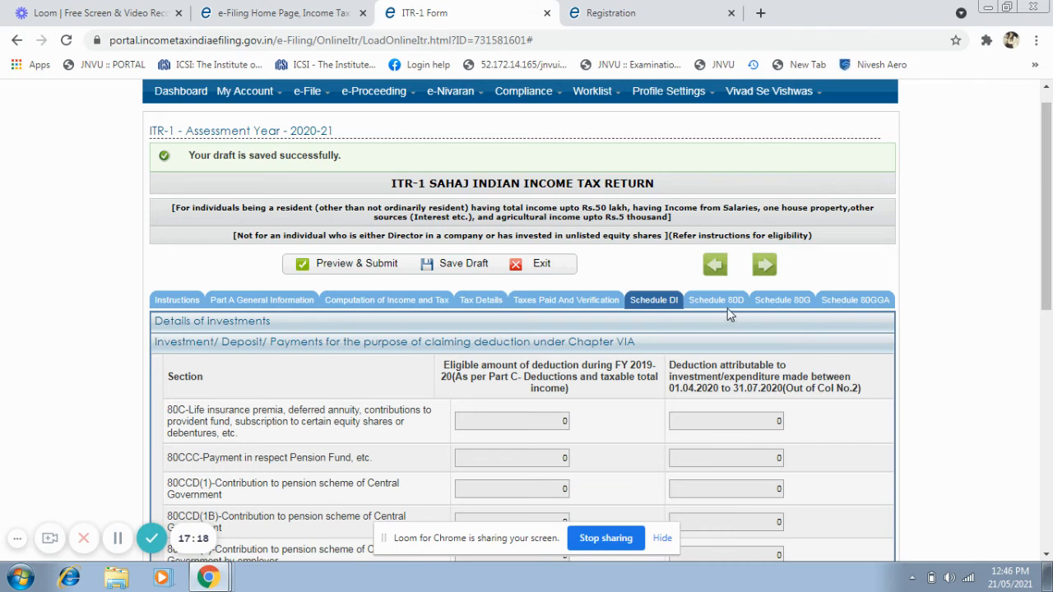
Open Schedule 80D and answer the self and family senior citizen question with "Not claiming for Self/ Family".
{"action": "left_click", "coordinate": [730, 309]}
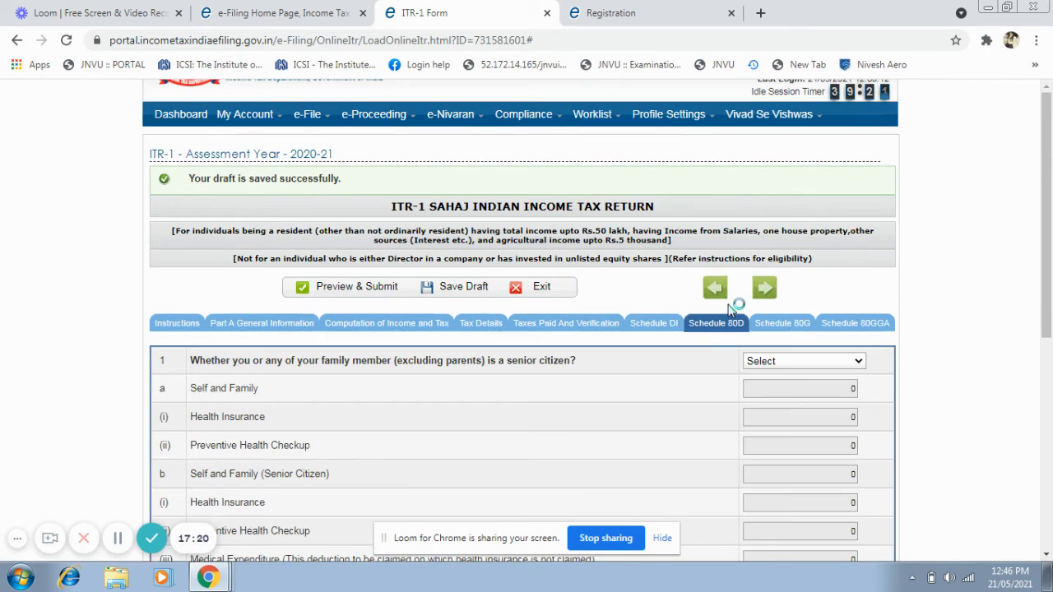
{"action": "left_click_drag", "start_coordinate": [1043, 201], "coordinate": [1050, 294]}
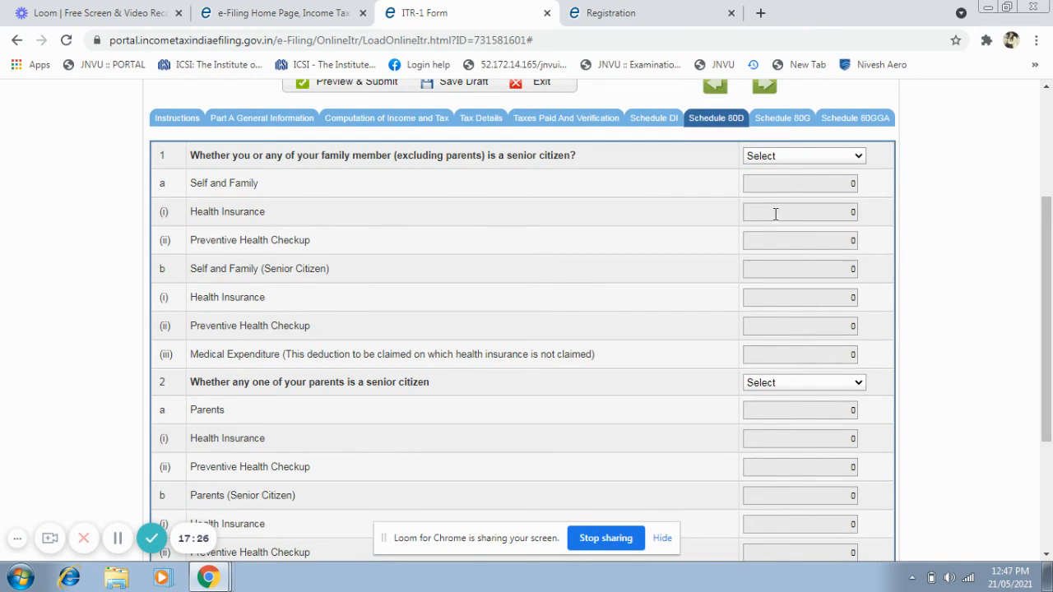
{"action": "left_click", "coordinate": [835, 158]}
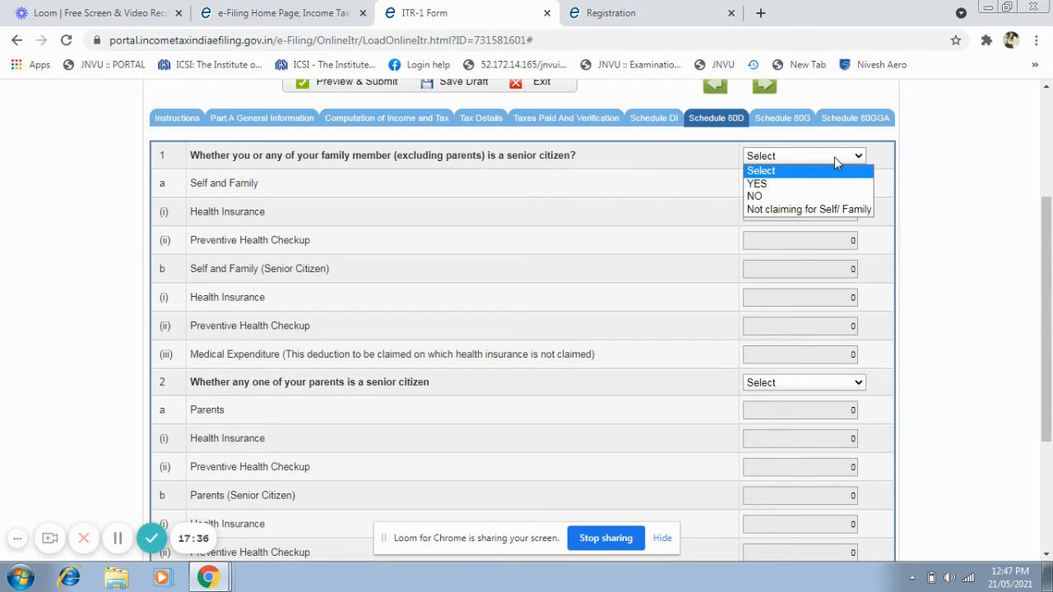
{"action": "left_click", "coordinate": [901, 207]}
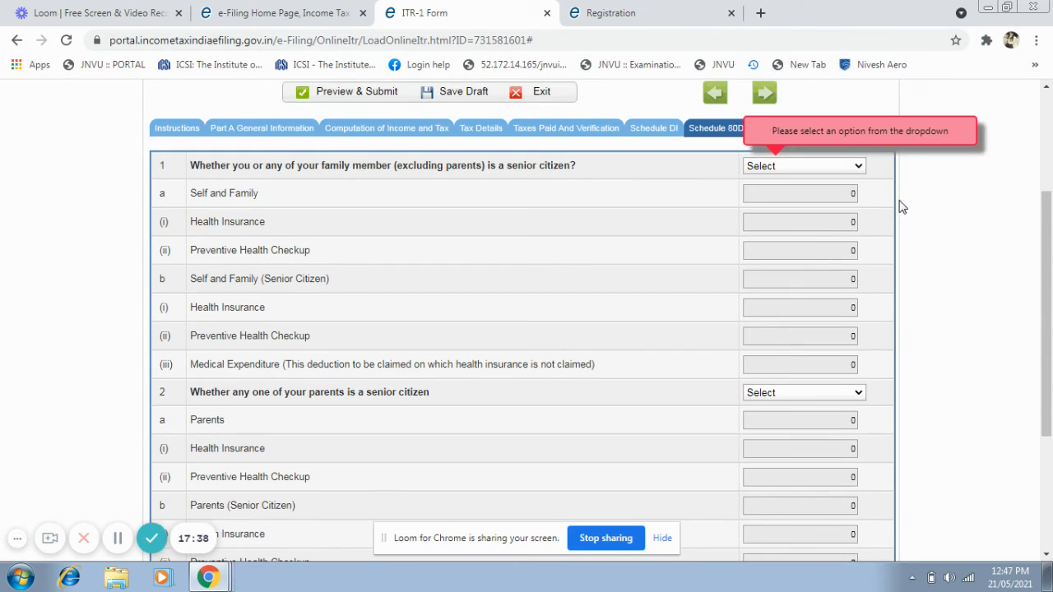
{"action": "left_click", "coordinate": [839, 173]}
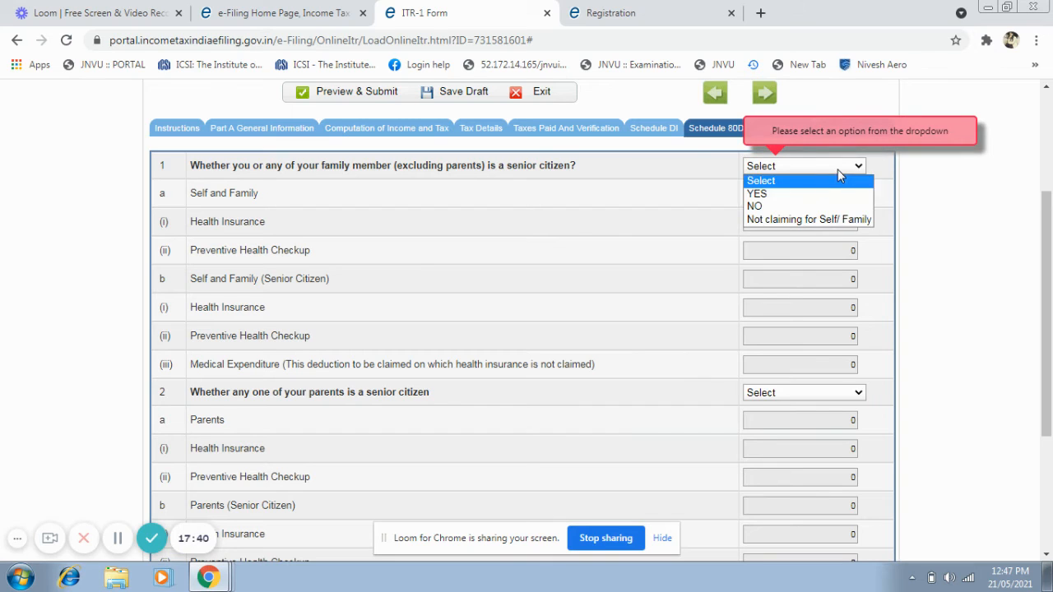
{"action": "left_click", "coordinate": [807, 221]}
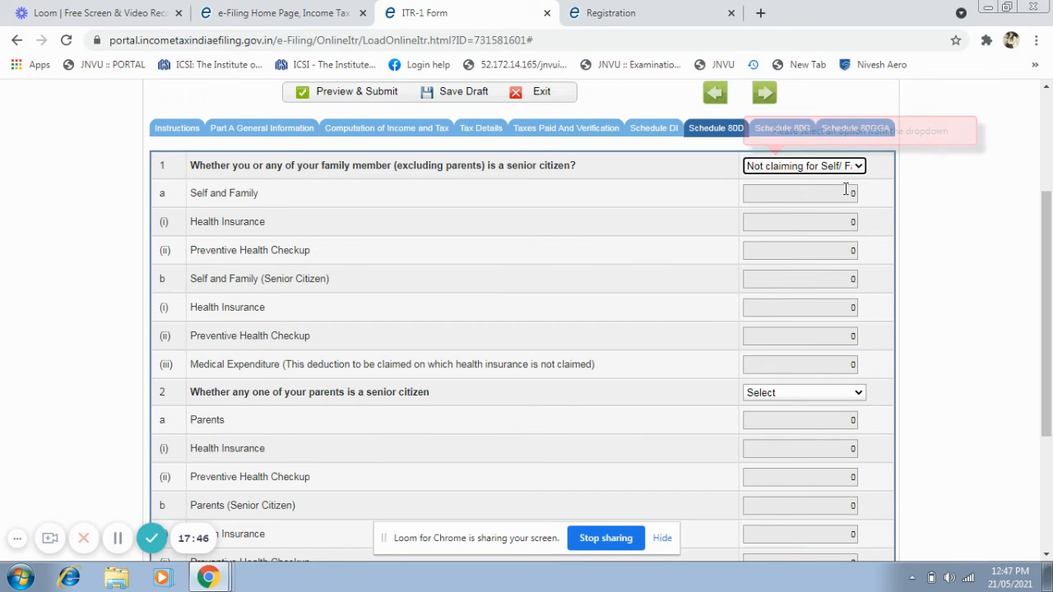
Answer the Schedule 80D question on whether any parent is a senior citizen with "Not claiming for Parents".
{"action": "left_click_drag", "start_coordinate": [1047, 238], "coordinate": [1050, 283]}
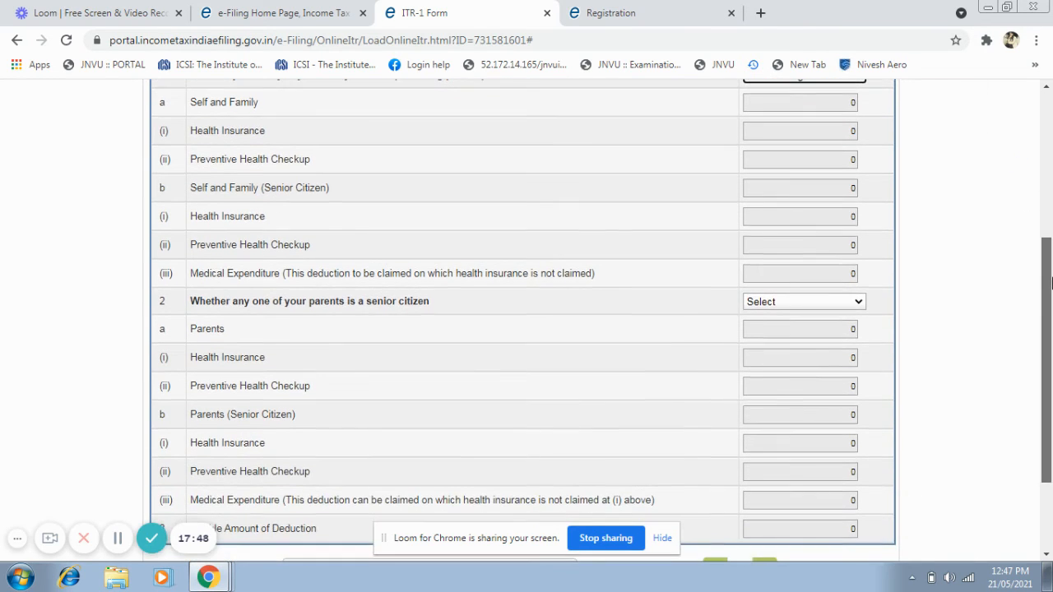
{"action": "left_click", "coordinate": [842, 304]}
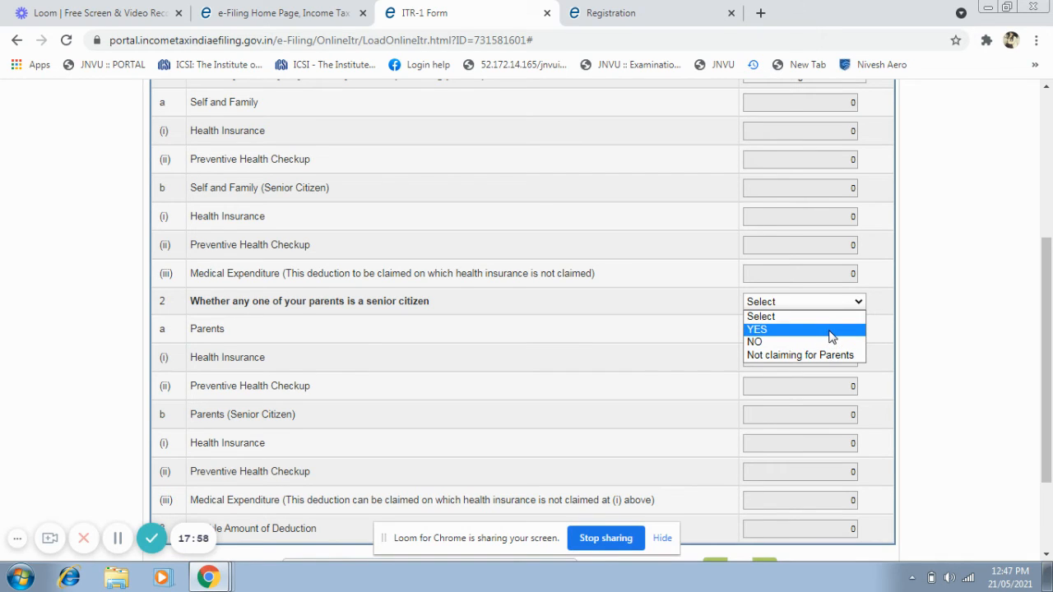
{"action": "left_click", "coordinate": [832, 356]}
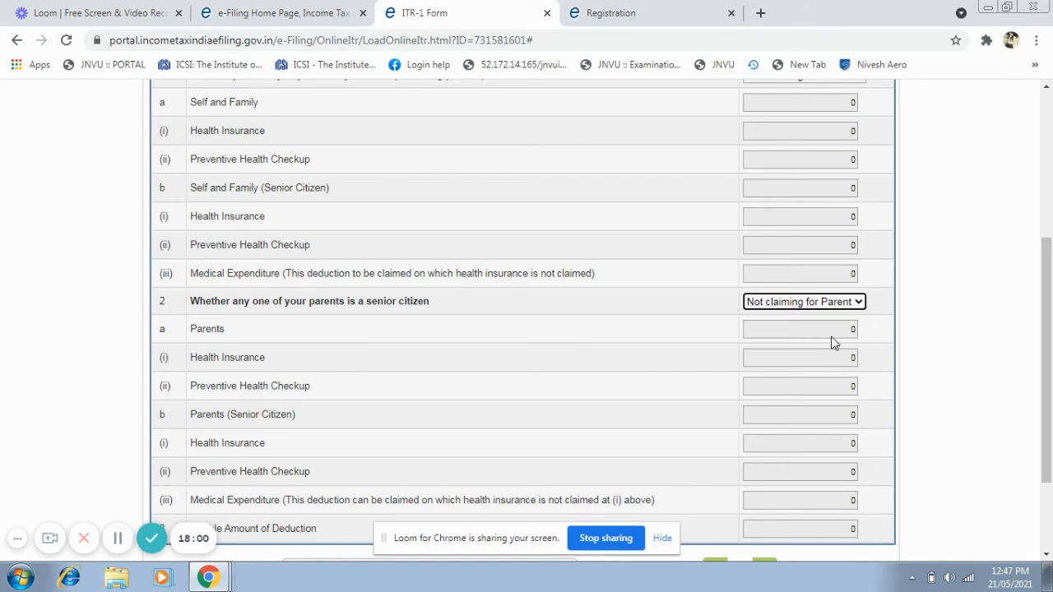
Open Schedule 80G and Schedule 80GGA and examine the donation detail fields in each.
{"action": "mouse_move", "coordinate": [1041, 335]}
{"action": "left_mouse_down"}
{"action": "mouse_move", "coordinate": [1050, 454]}
{"action": "mouse_move", "coordinate": [1050, 324]}
{"action": "left_mouse_up"}
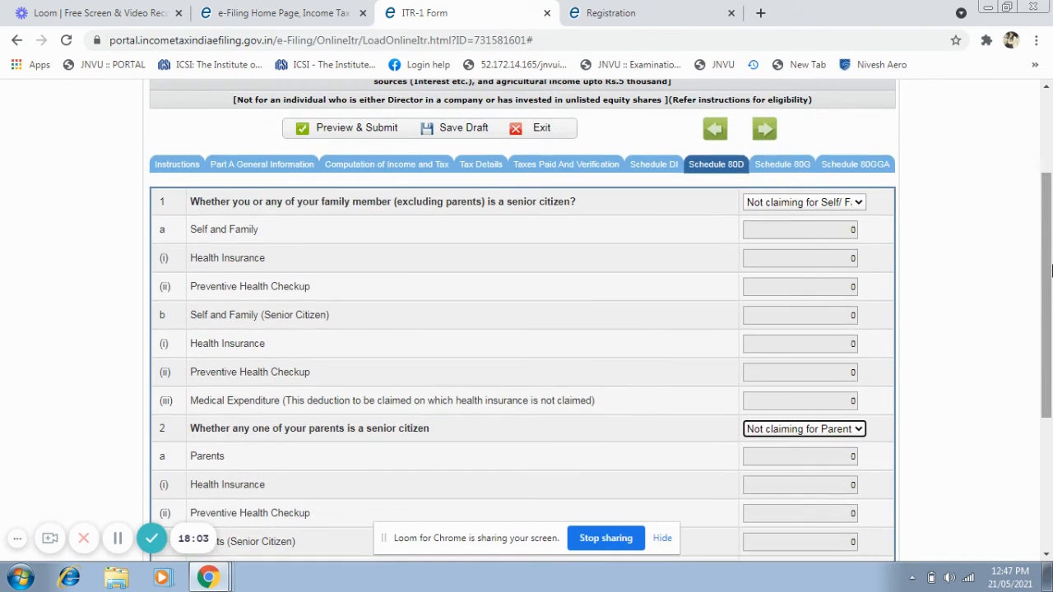
{"action": "left_click", "coordinate": [783, 164]}
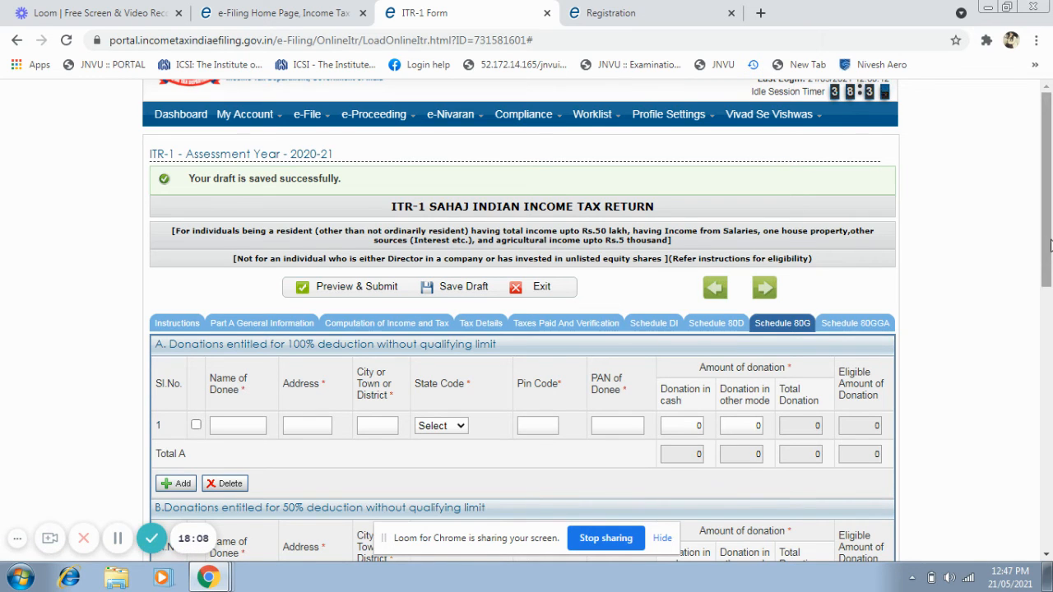
{"action": "left_click_drag", "start_coordinate": [1048, 247], "coordinate": [1050, 441]}
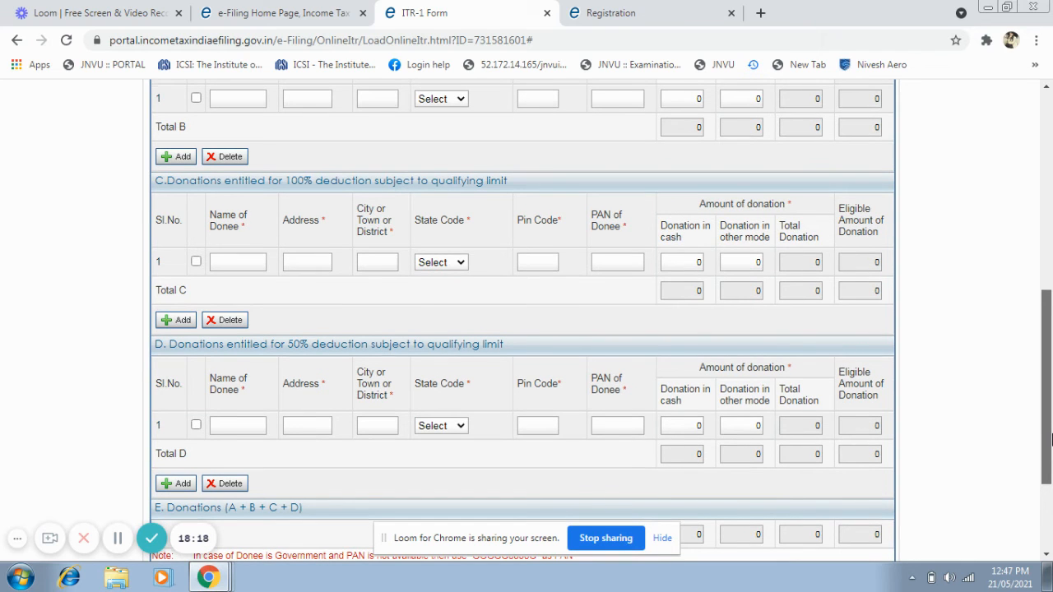
{"action": "left_click_drag", "start_coordinate": [1050, 439], "coordinate": [1050, 278]}
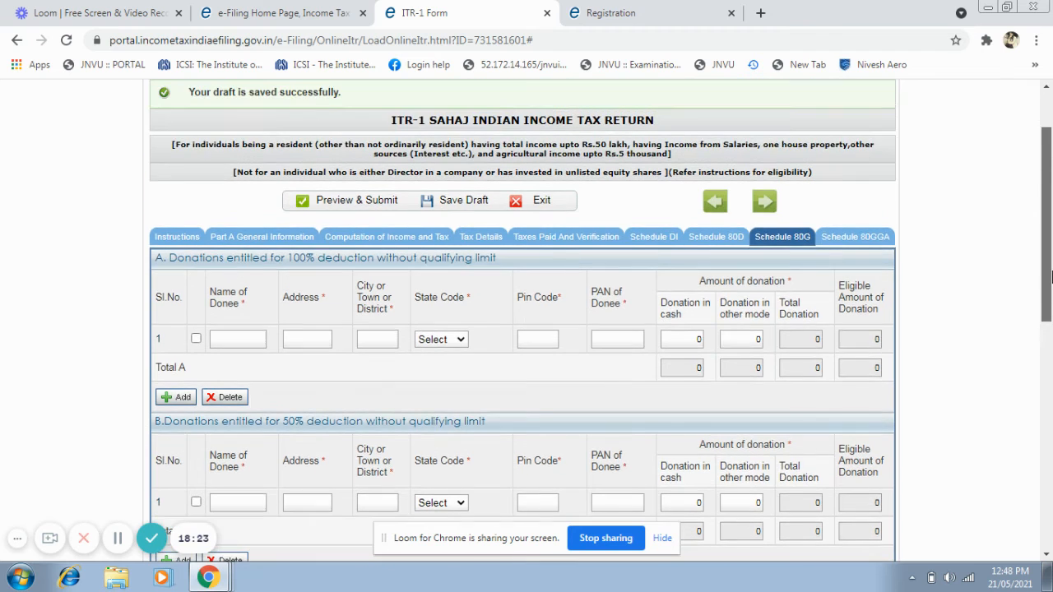
{"action": "left_click", "coordinate": [886, 238]}
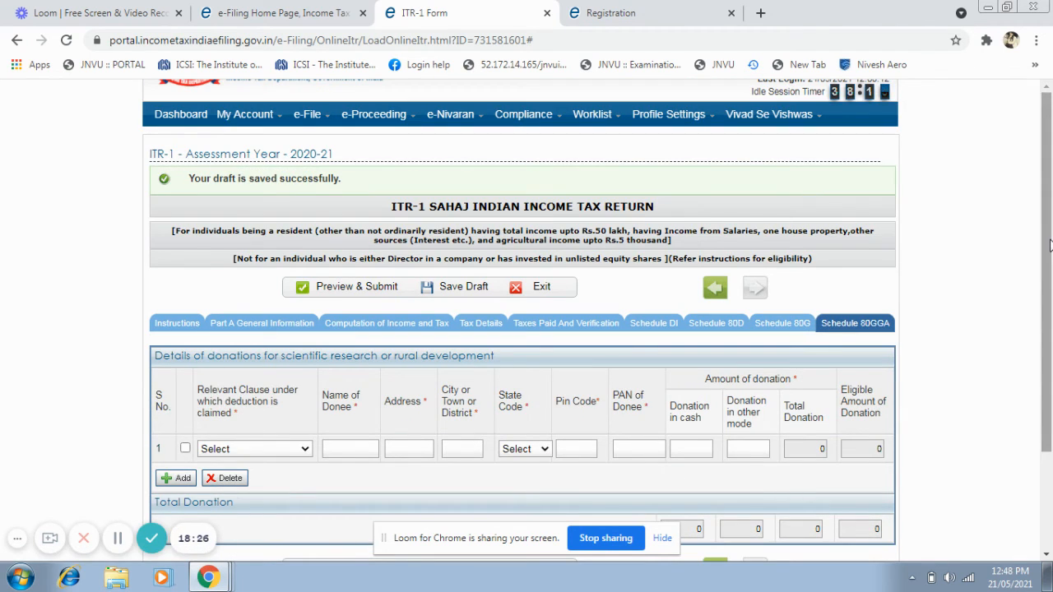
{"action": "mouse_move", "coordinate": [1049, 245]}
{"action": "left_mouse_down"}
{"action": "mouse_move", "coordinate": [1050, 335]}
{"action": "mouse_move", "coordinate": [1050, 247]}
{"action": "mouse_move", "coordinate": [1050, 286]}
{"action": "mouse_move", "coordinate": [1050, 264]}
{"action": "left_mouse_up"}
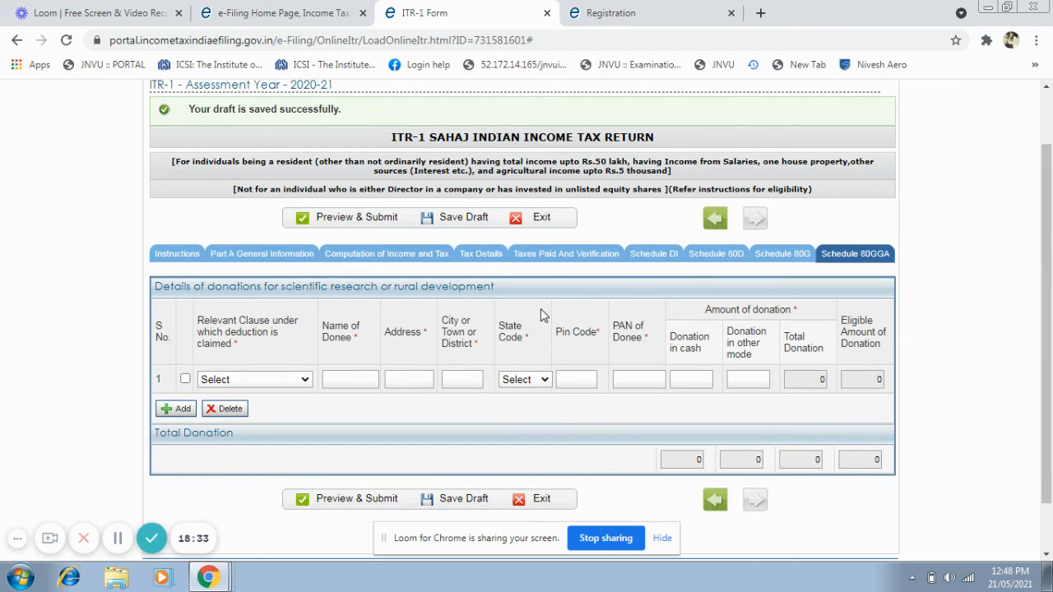
Save the ITR-1 draft and try to preview and submit the return.
{"action": "left_click", "coordinate": [452, 220]}
{"action": "left_click", "coordinate": [342, 227]}
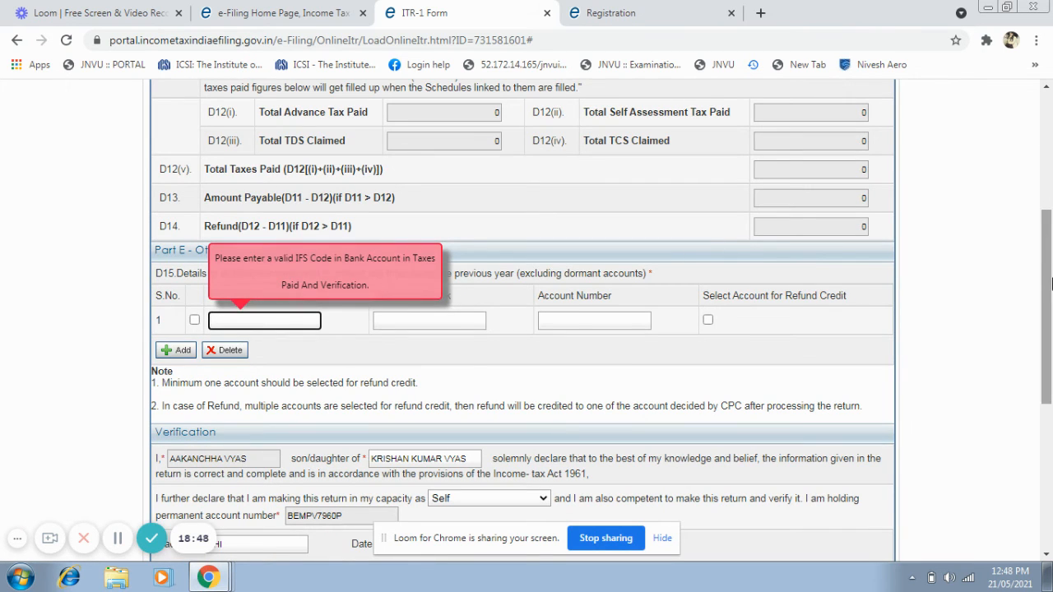
{"action": "left_click_drag", "start_coordinate": [1047, 238], "coordinate": [1050, 123]}
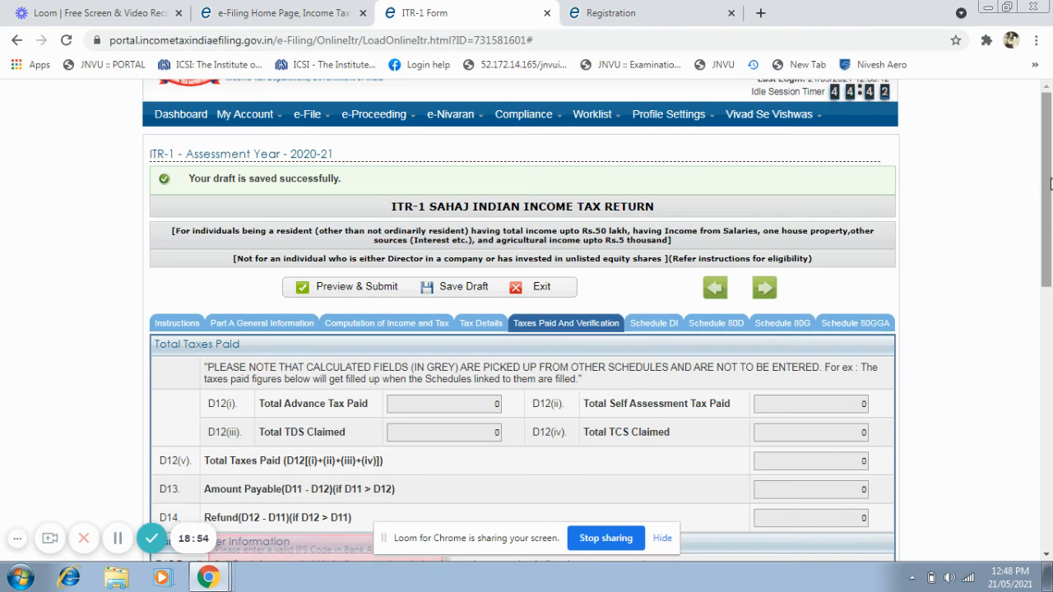
{"action": "left_click_drag", "start_coordinate": [1050, 184], "coordinate": [1051, 215]}
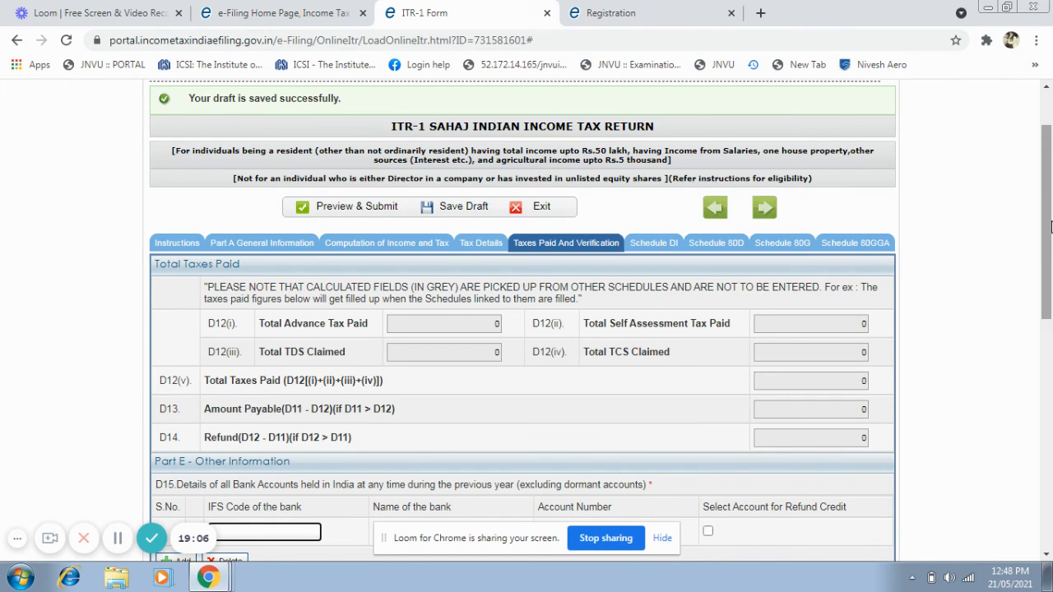
Open View e-Filed Returns/Forms and list the filed Income Tax Returns.
{"action": "scroll", "coordinate": [1044, 225], "scroll_direction": "up", "scroll_amount": 1}
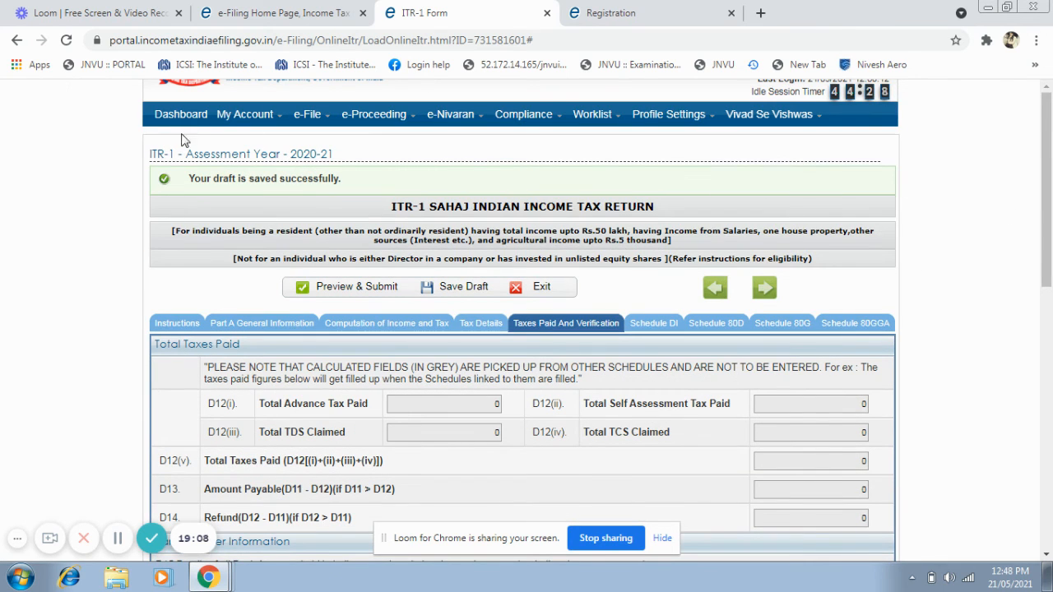
{"action": "mouse_move", "coordinate": [236, 120]}
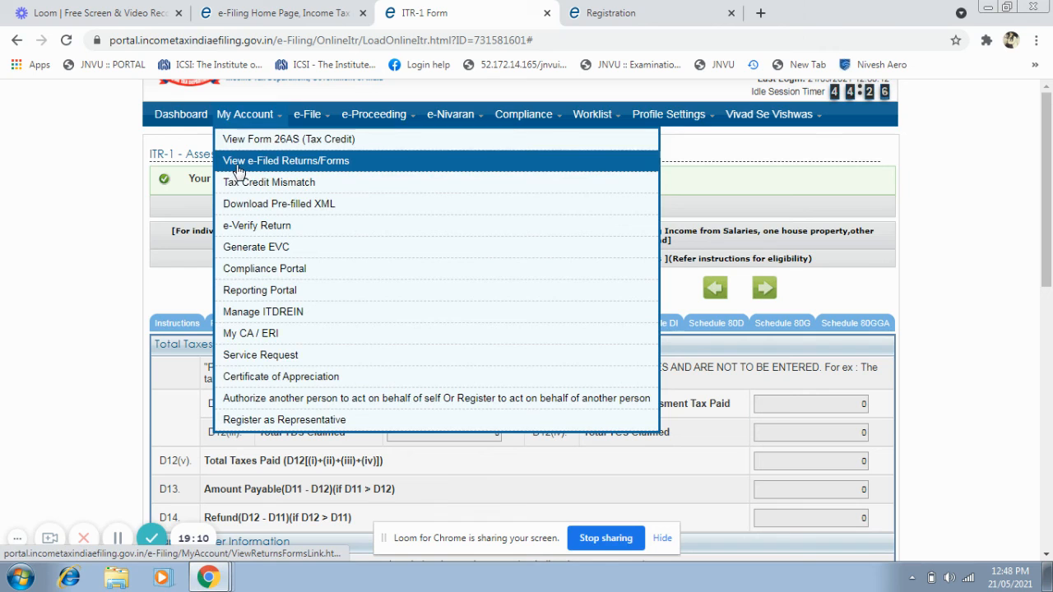
{"action": "left_click", "coordinate": [239, 162]}
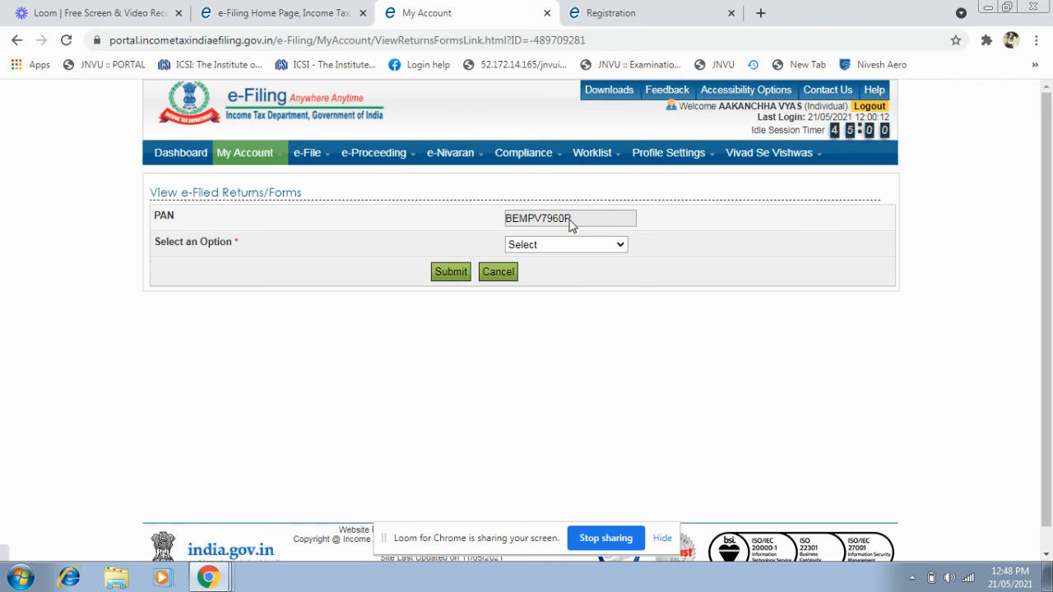
{"action": "left_click", "coordinate": [621, 246]}
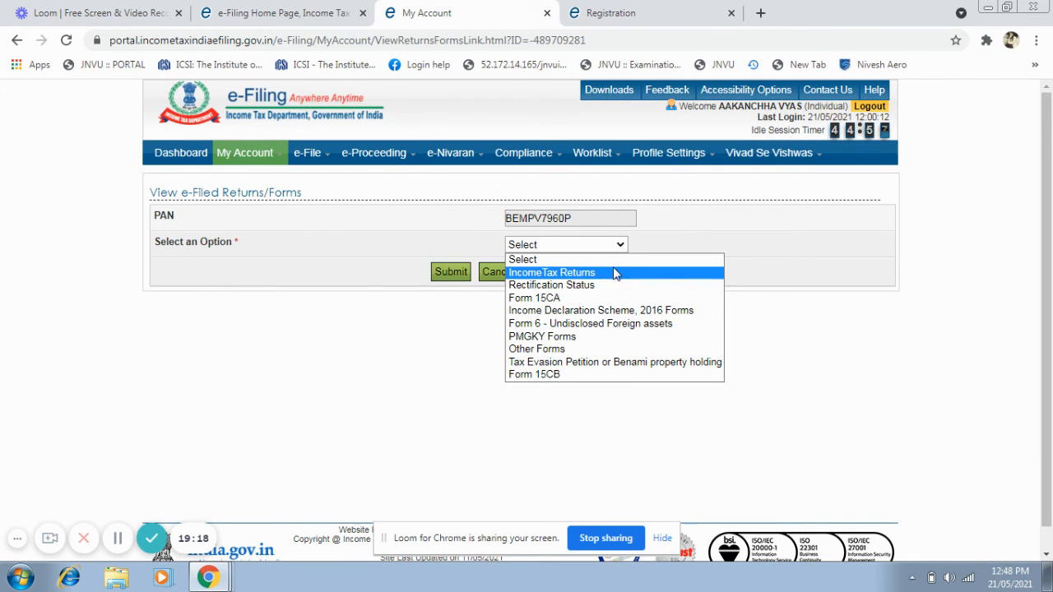
{"action": "left_click", "coordinate": [615, 272]}
{"action": "left_click", "coordinate": [451, 272]}
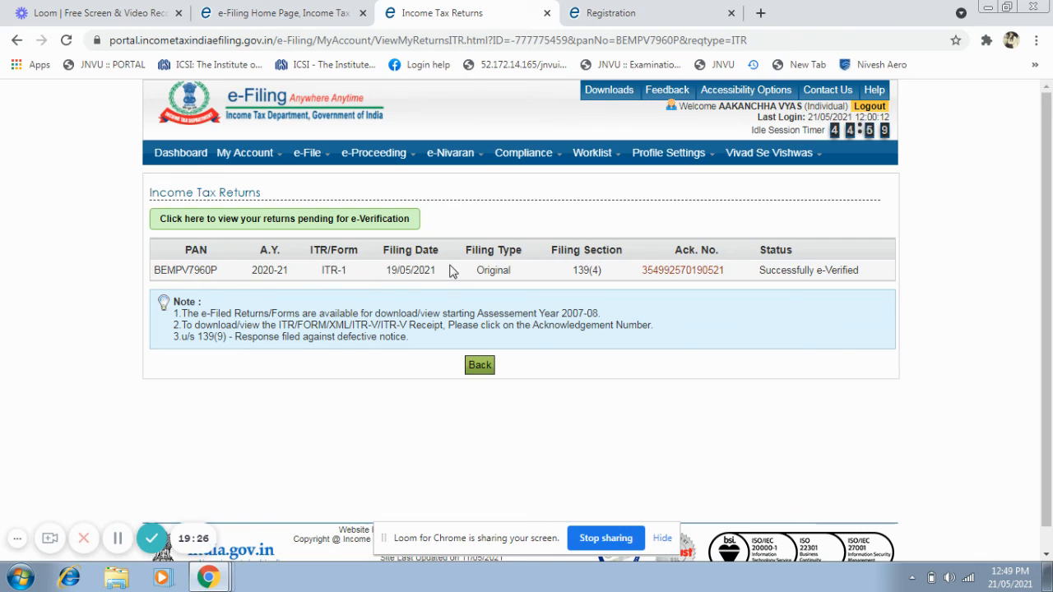
Open the details of the filed 2020-21 return, view its ITR-V / Acknowledgement document, and close the document.
{"action": "left_click", "coordinate": [679, 273]}
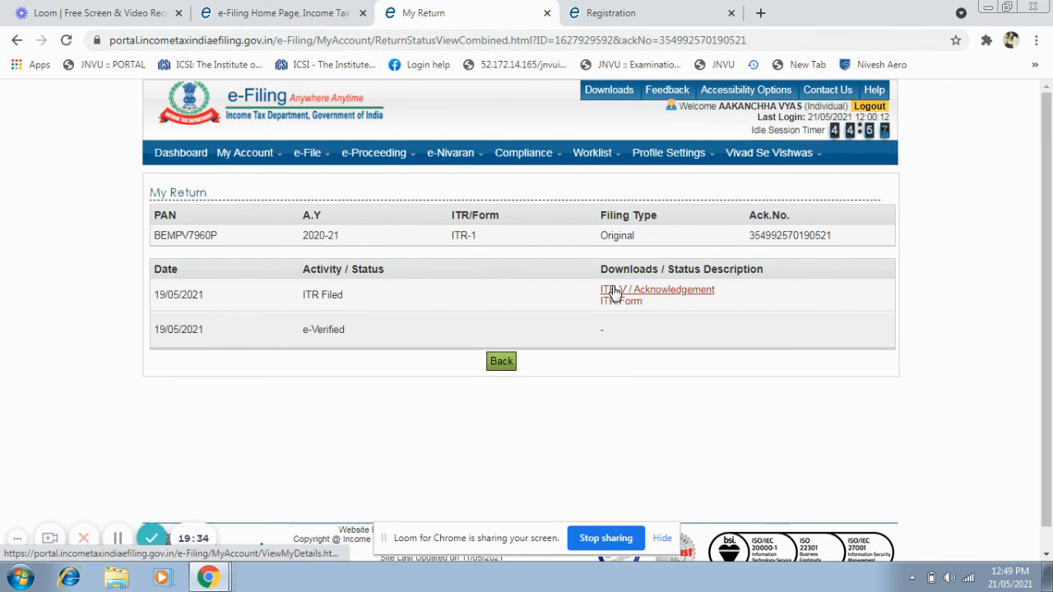
{"action": "left_click", "coordinate": [615, 293]}
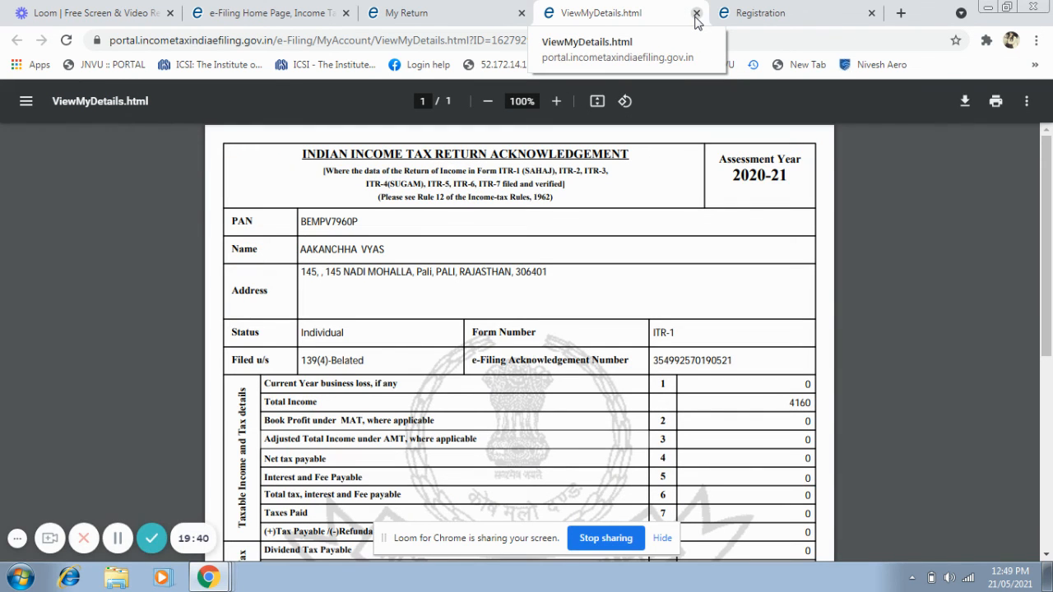
{"action": "left_click", "coordinate": [696, 14]}
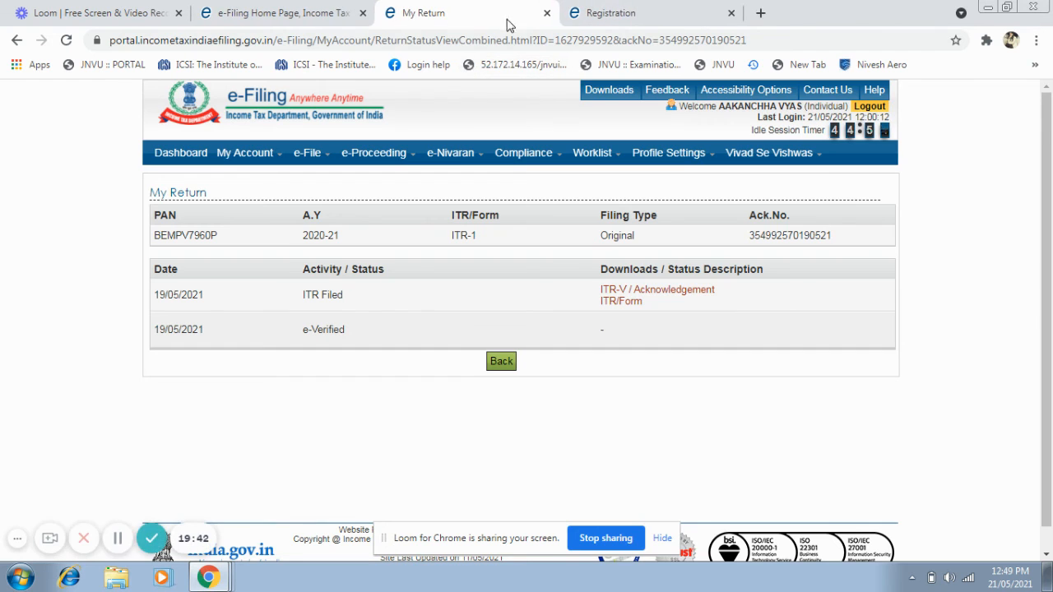
Return to the e-Filing home page to look over its links and news, and bring up the individual Registration Form.
{"action": "left_click", "coordinate": [232, 12]}
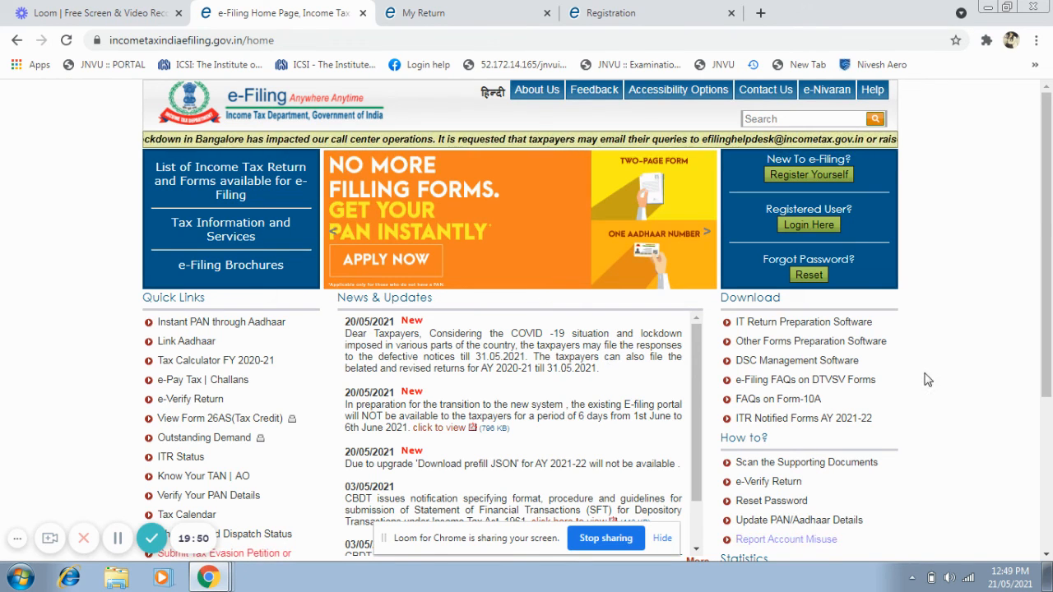
{"action": "scroll", "coordinate": [1050, 283], "scroll_direction": "down", "scroll_amount": 2}
{"action": "scroll", "coordinate": [1050, 284], "scroll_direction": "up", "scroll_amount": 2}
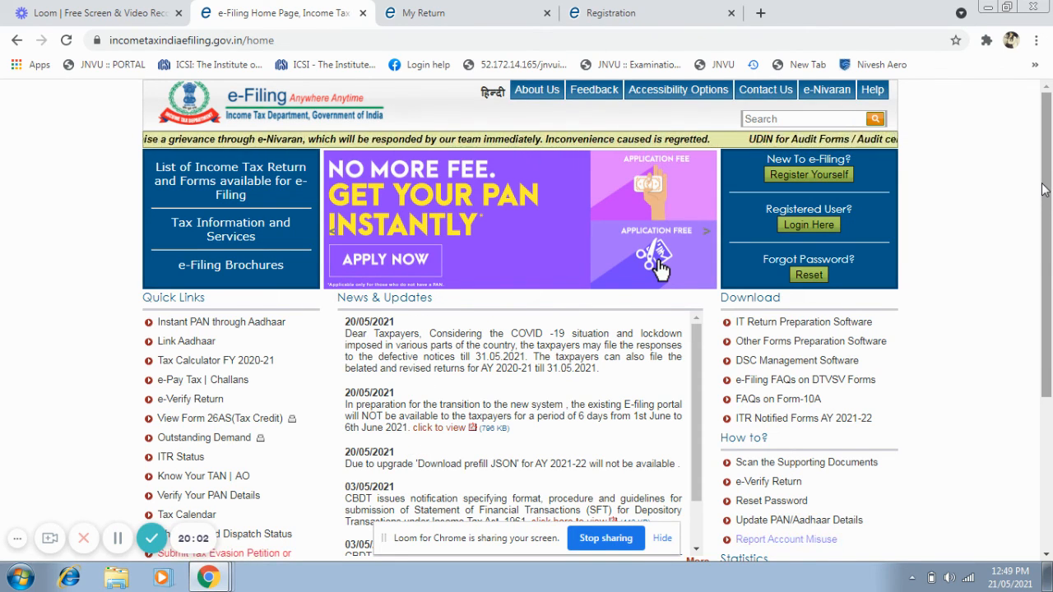
{"action": "left_click_drag", "start_coordinate": [1049, 180], "coordinate": [1051, 134]}
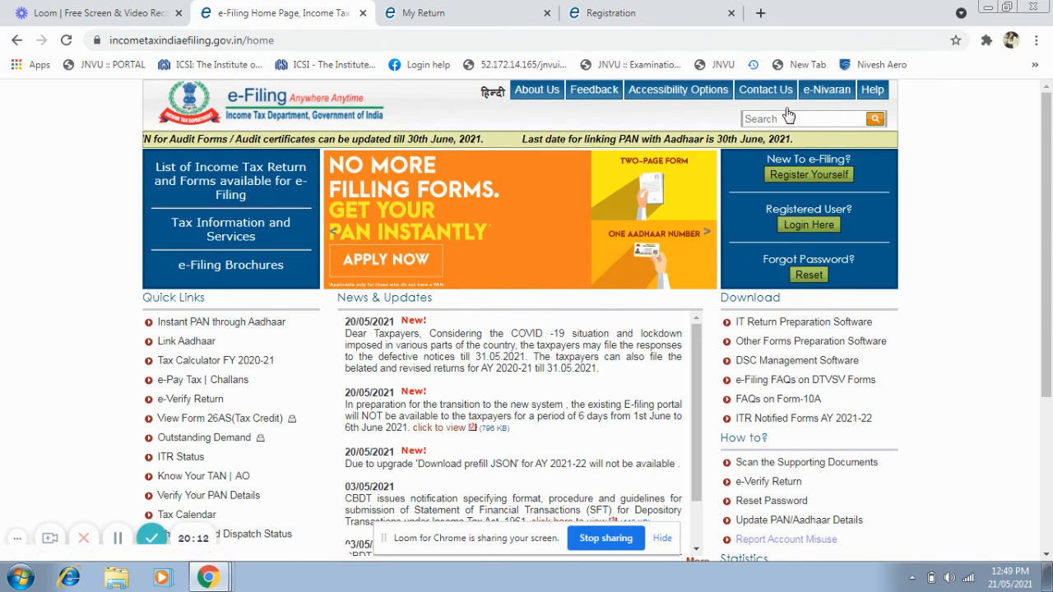
{"action": "left_click", "coordinate": [598, 10]}
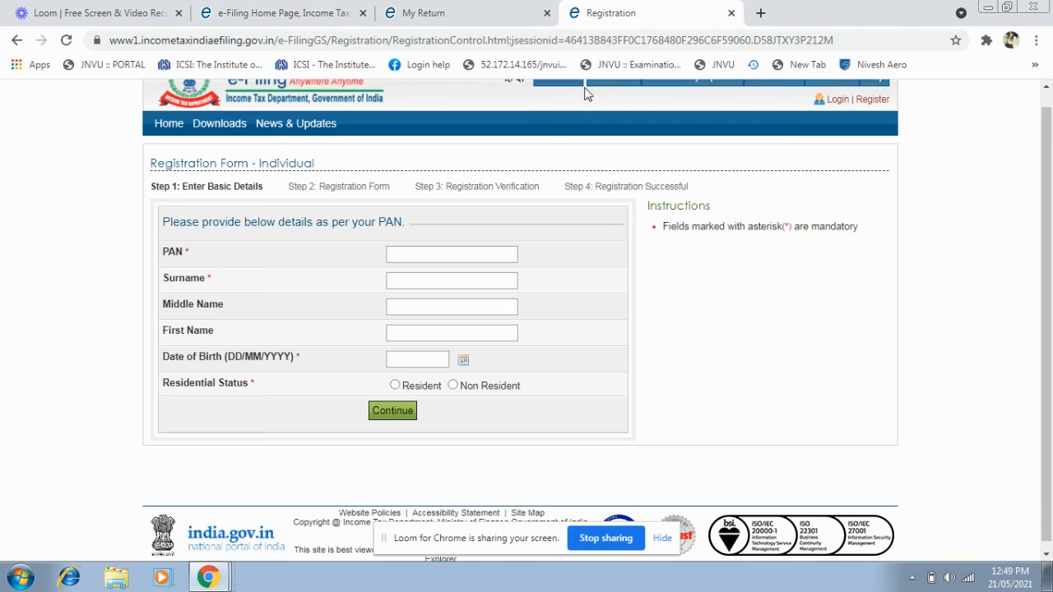